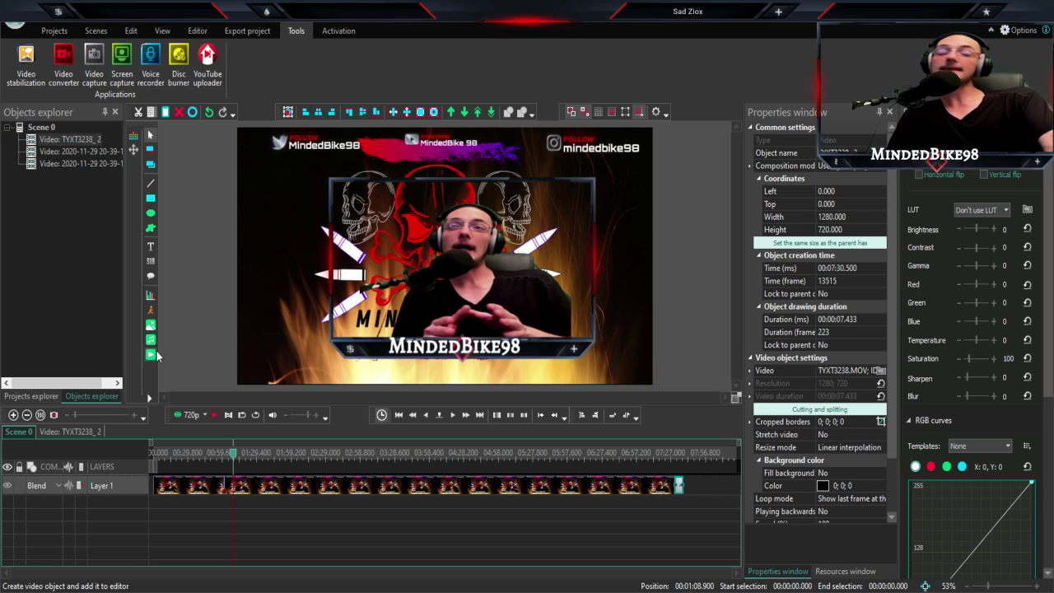
- Play the scene from about 00:01:01.900 to look for a section of the recording that needs cutting
mouse_move(234, 458)
mouse_down()
mouse_move(197, 457)
mouse_move(606, 454)
mouse_move(201, 455)
mouse_move(287, 463)
mouse_move(234, 463)
mouse_up()
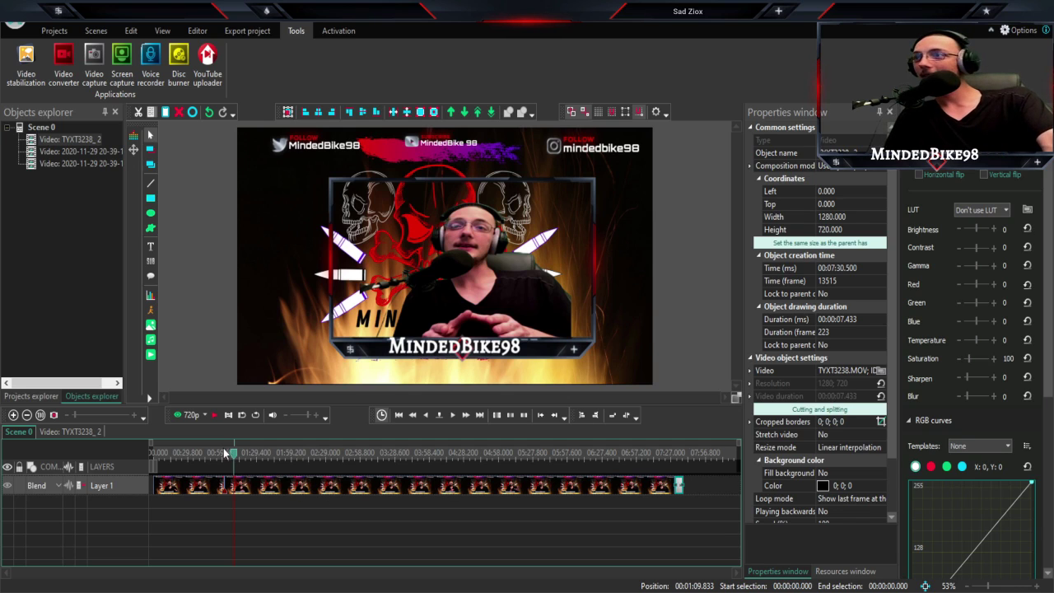
drag(236, 462, 226, 462)
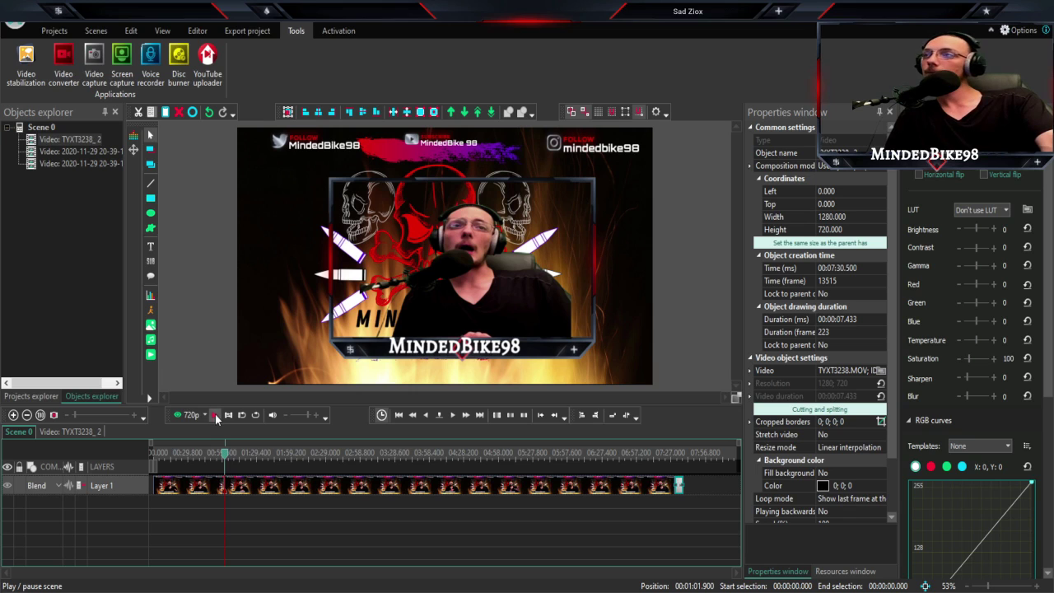
click(215, 418)
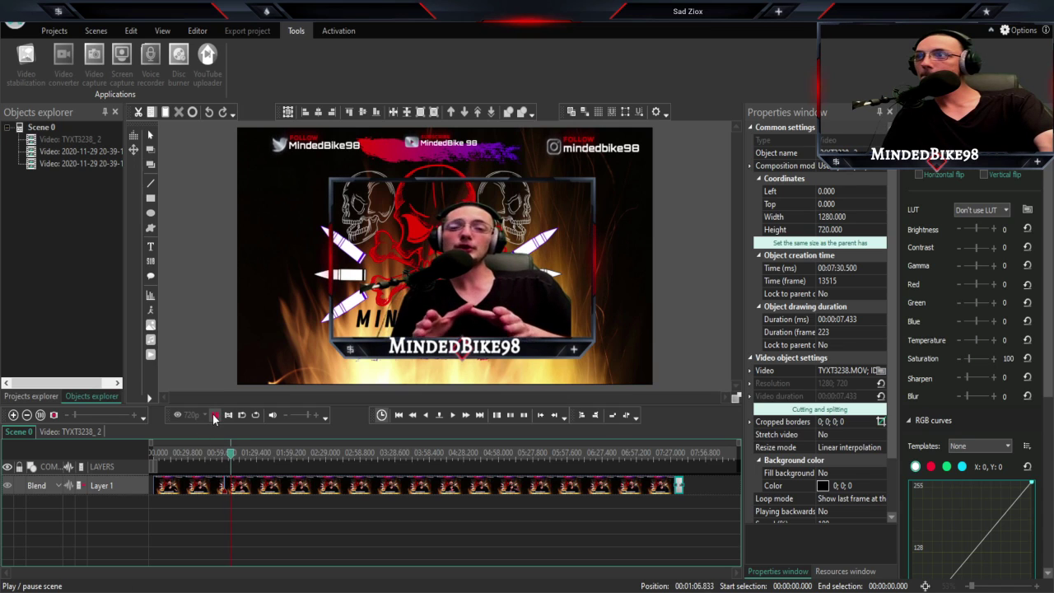
click(214, 417)
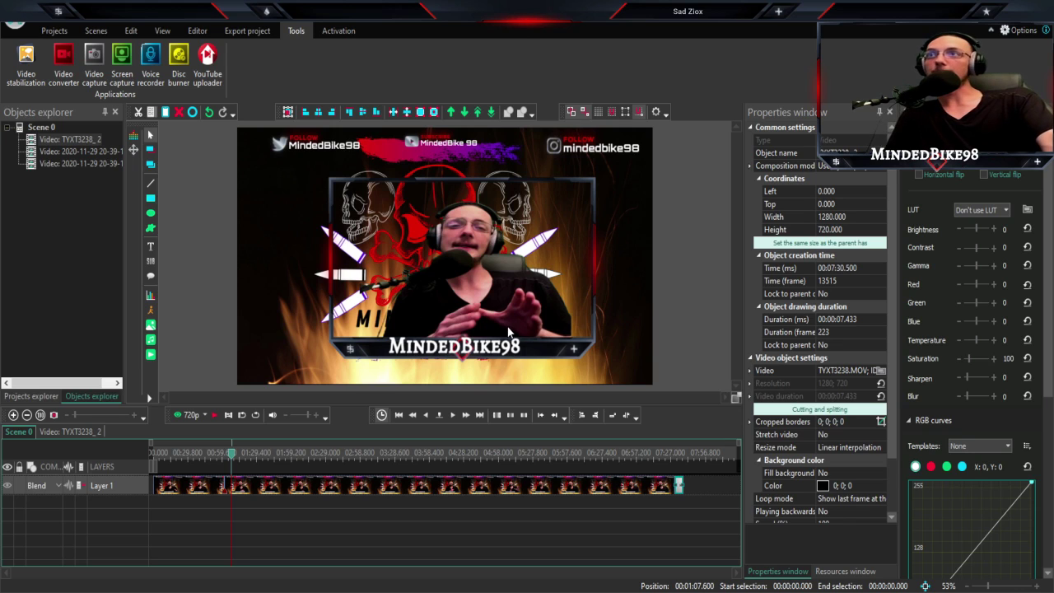
click(215, 415)
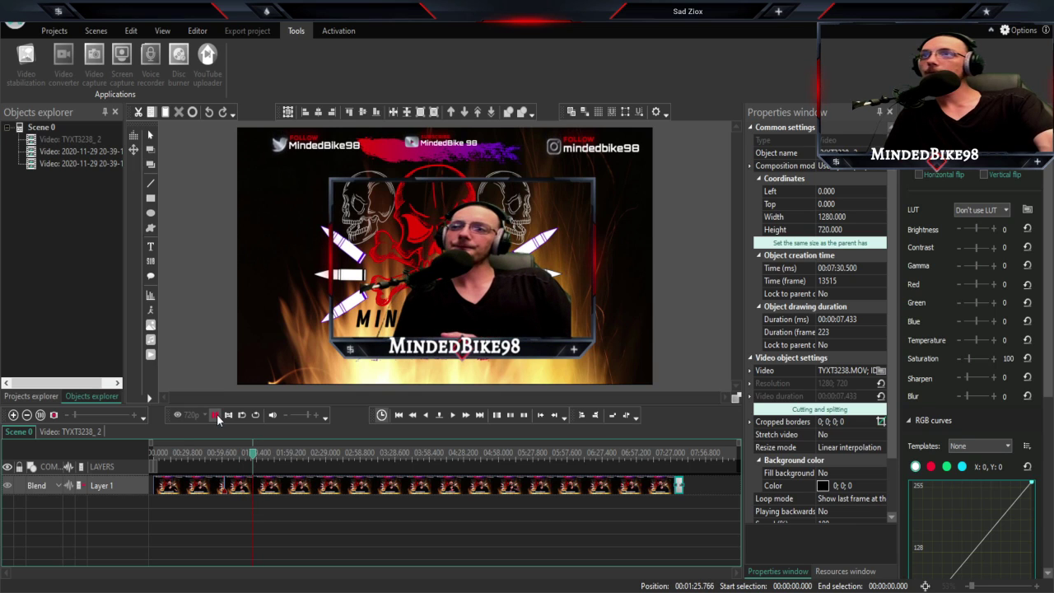
click(217, 418)
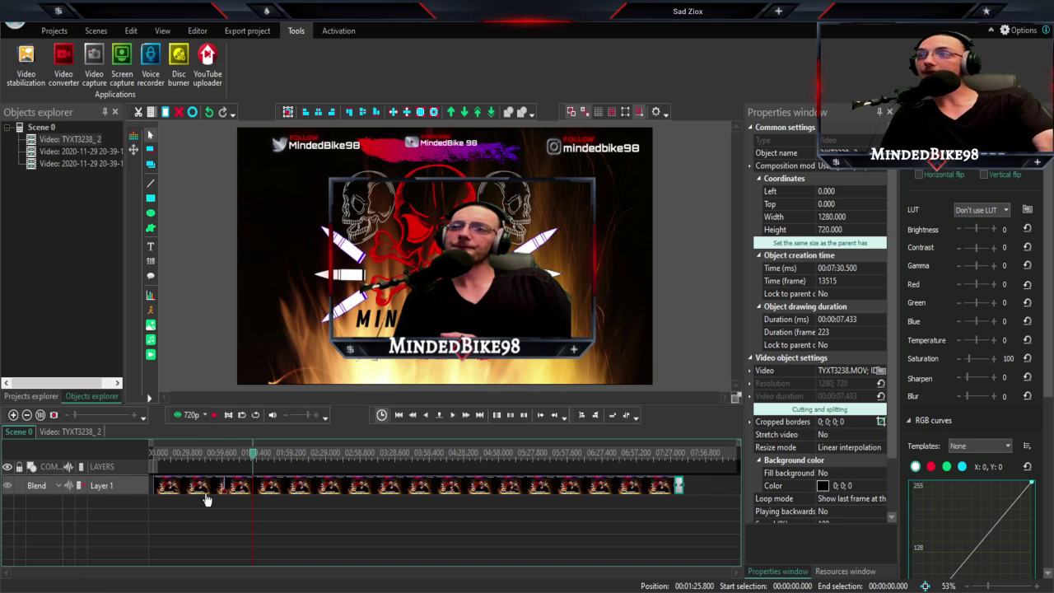
click(211, 418)
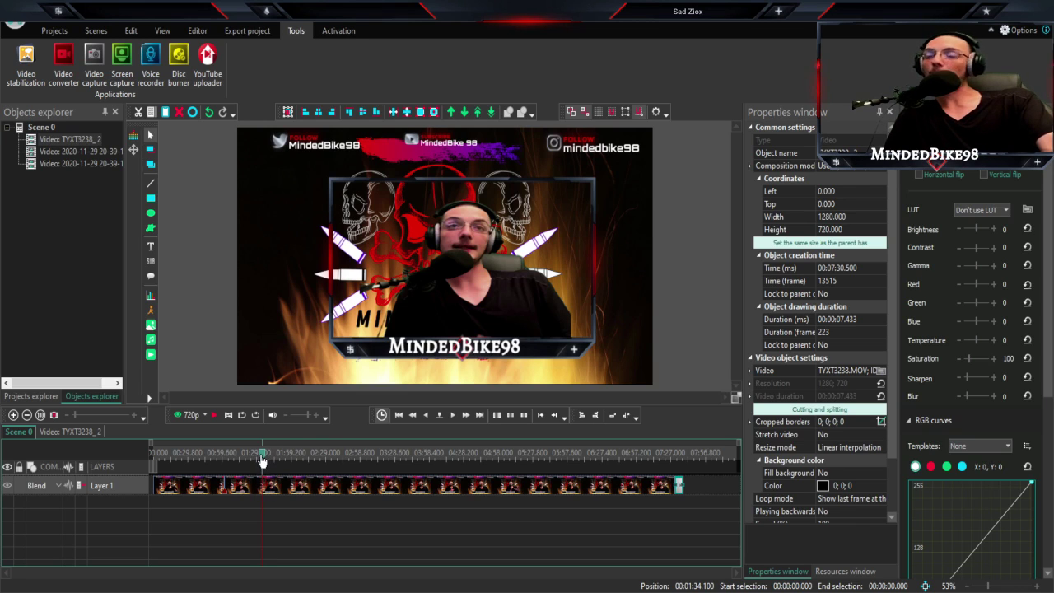
- Replay the footage between about 00:01:20 and 00:01:28 to find where the unwanted section starts
drag(261, 459, 253, 464)
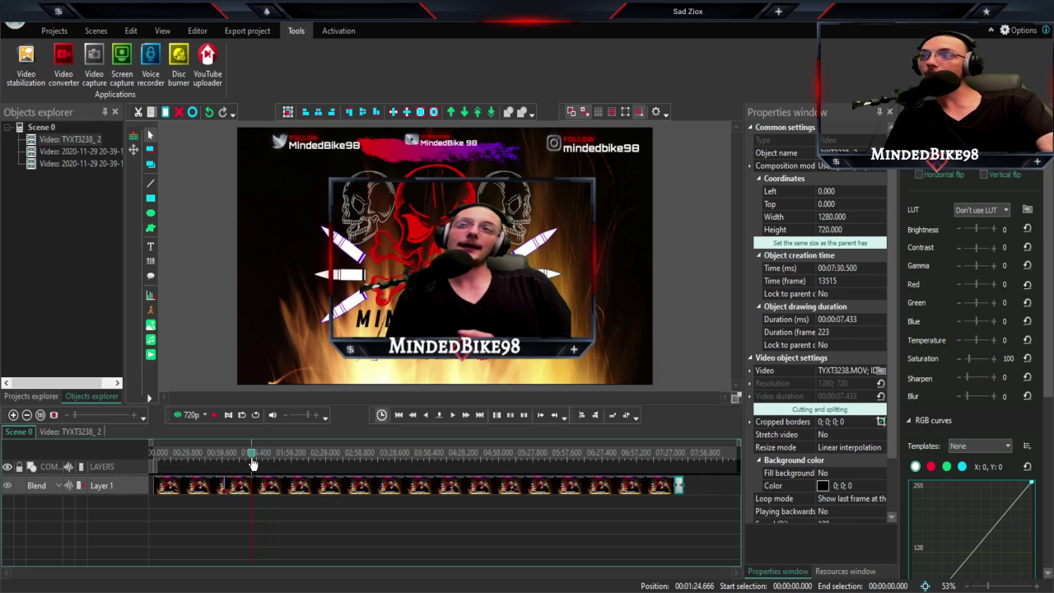
click(215, 419)
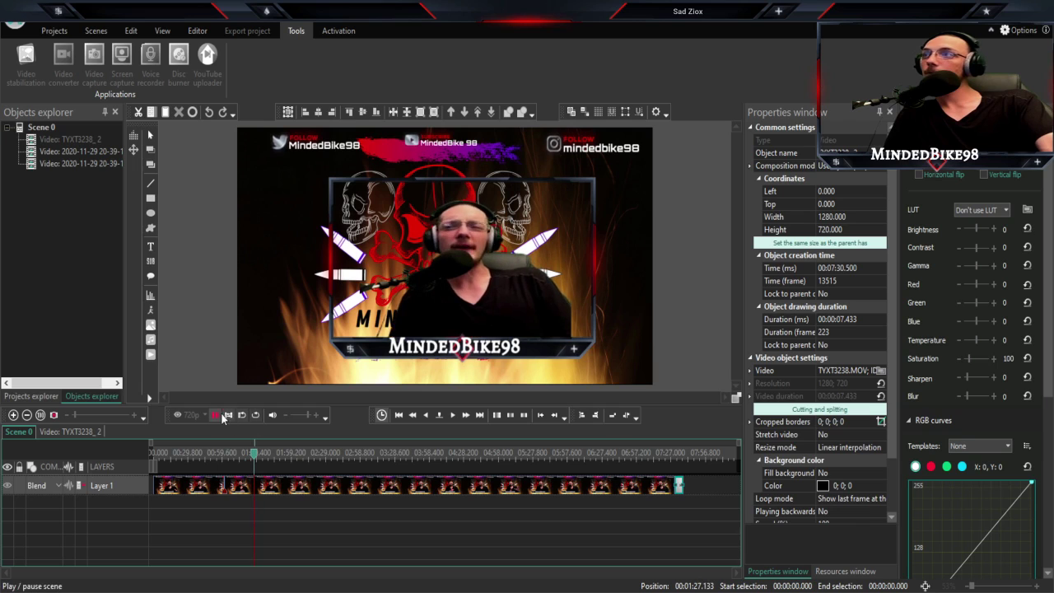
click(217, 417)
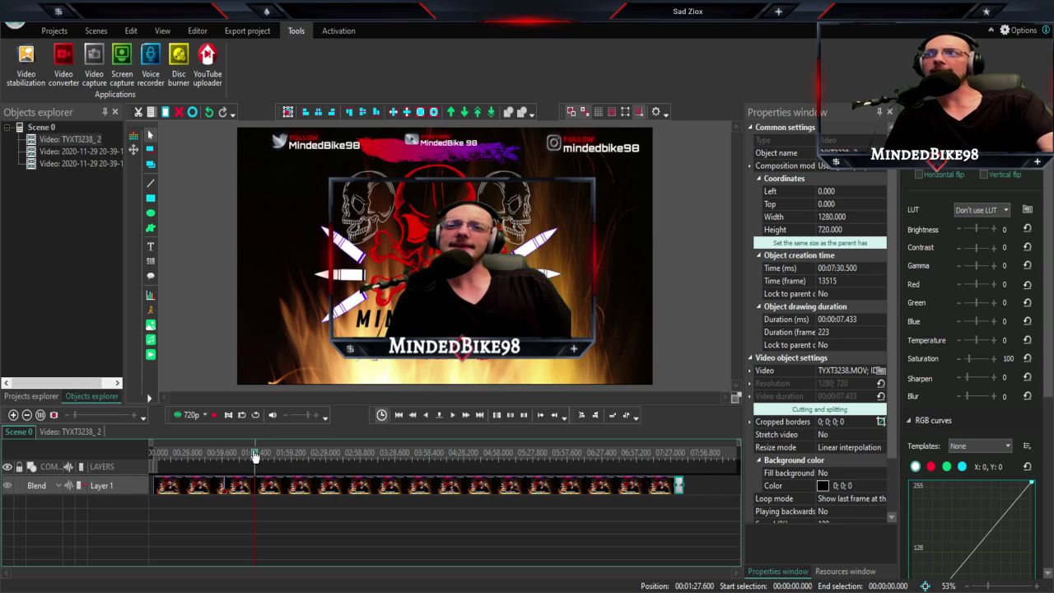
drag(256, 458, 249, 458)
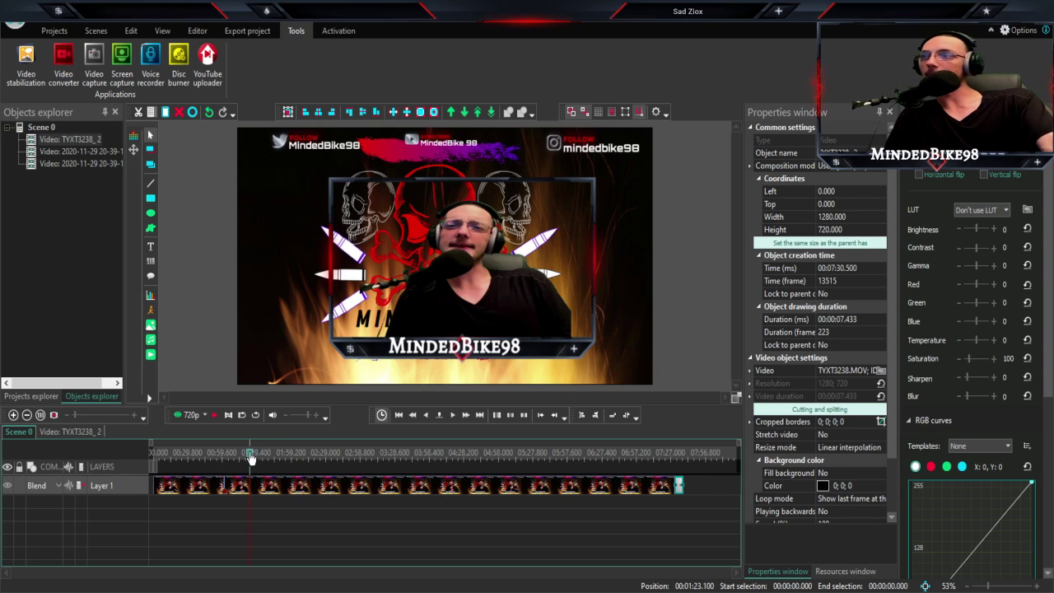
click(218, 419)
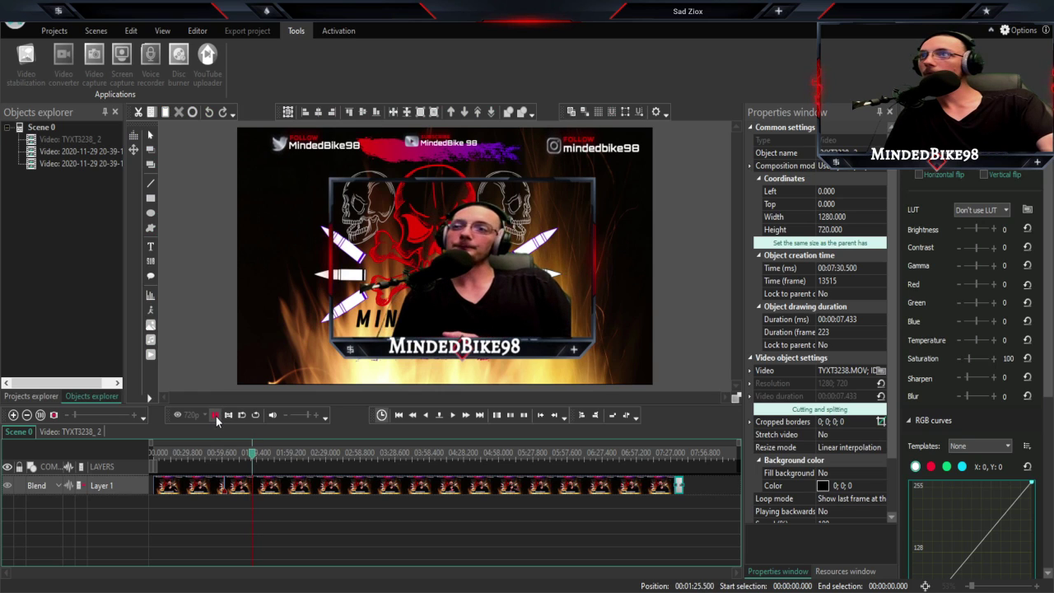
key(space)
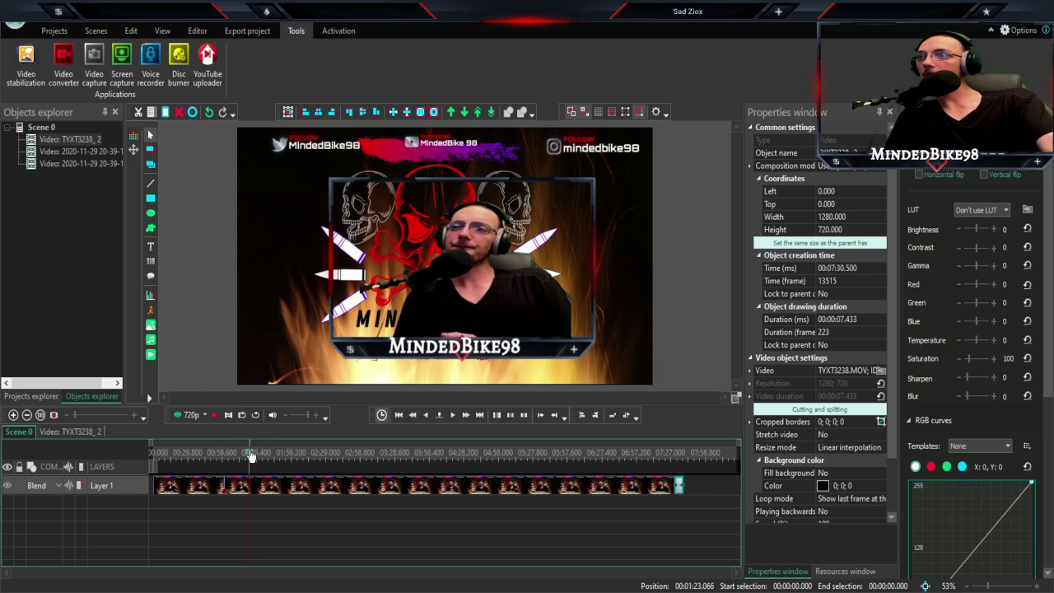
drag(251, 456, 247, 457)
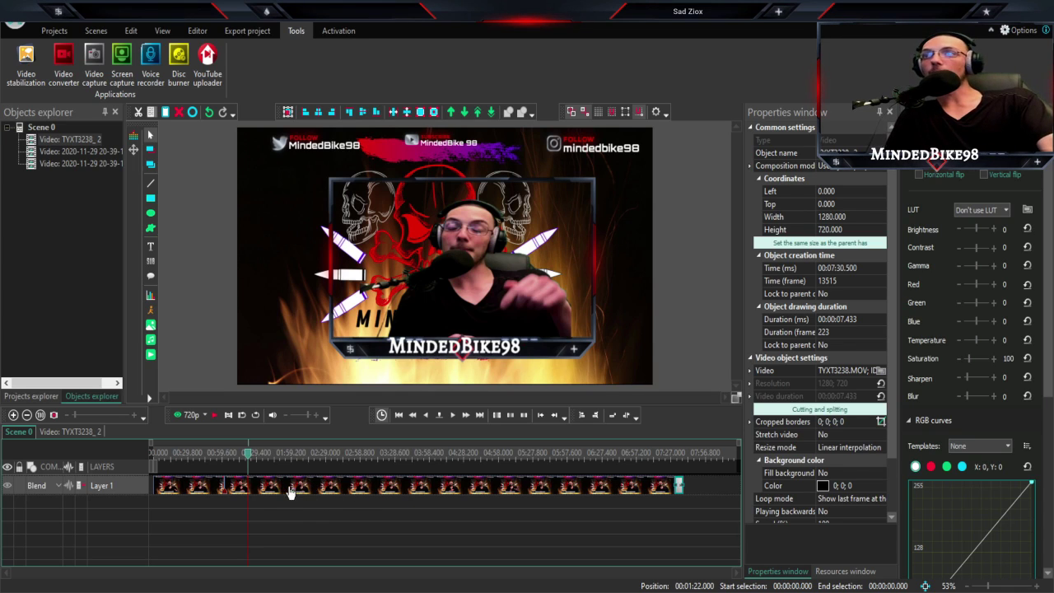
click(245, 456)
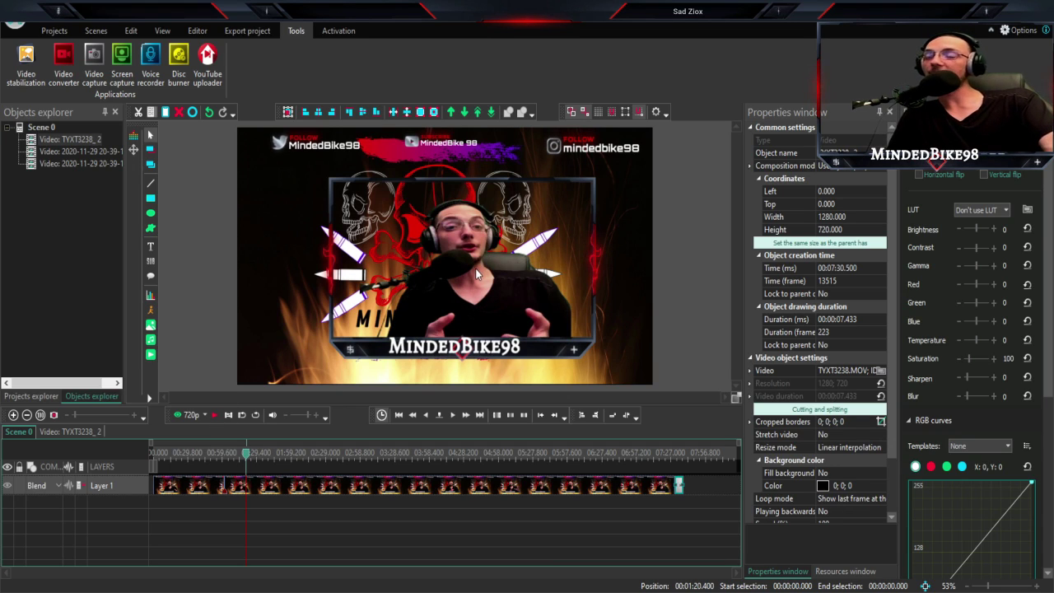
click(214, 416)
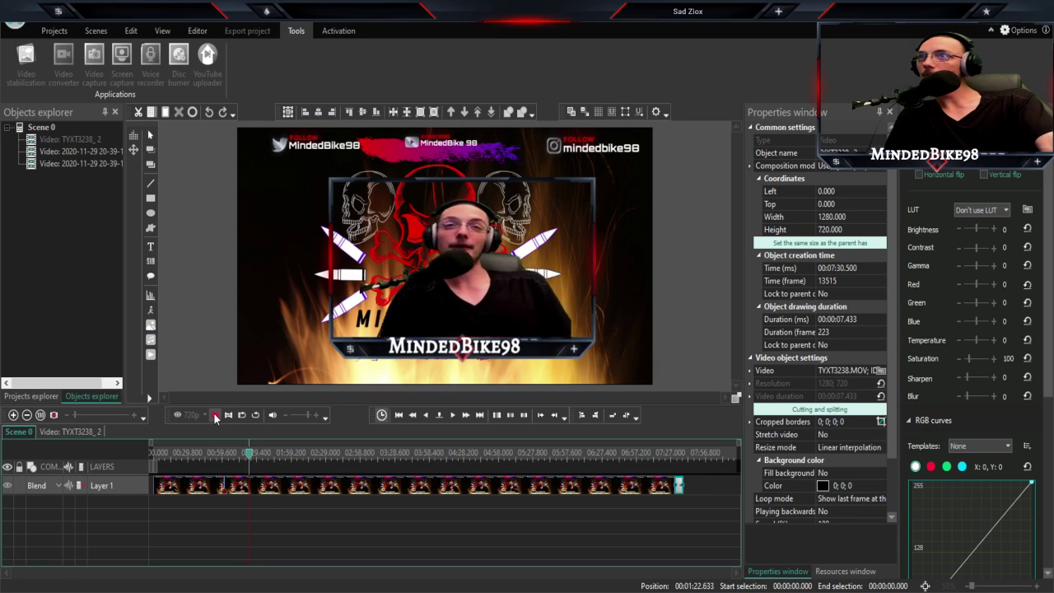
click(214, 415)
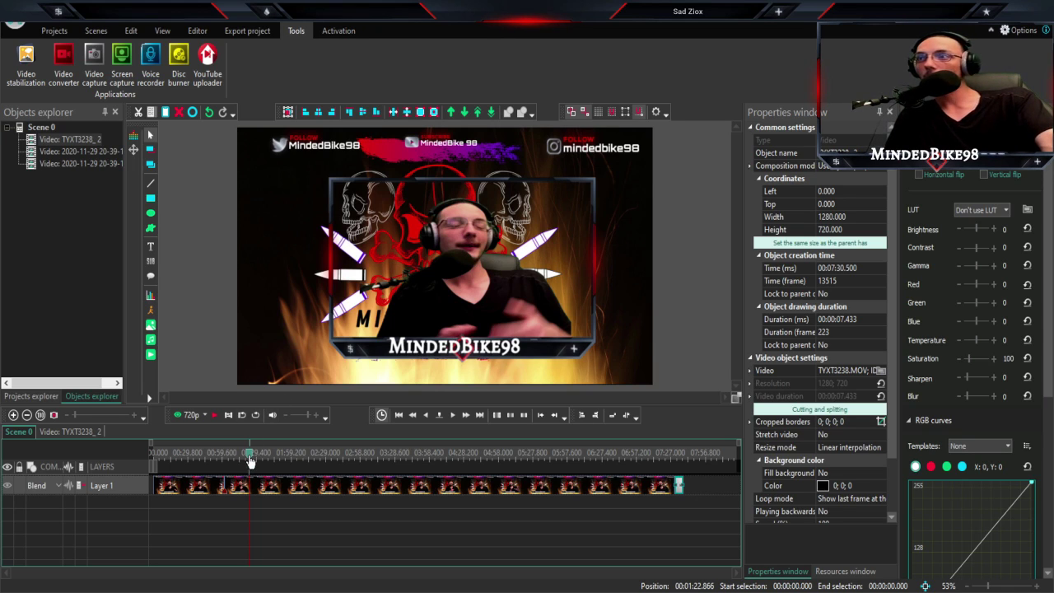
- Split the long second recording clip on Layer 1 at 00:01:22.566
drag(250, 462, 246, 461)
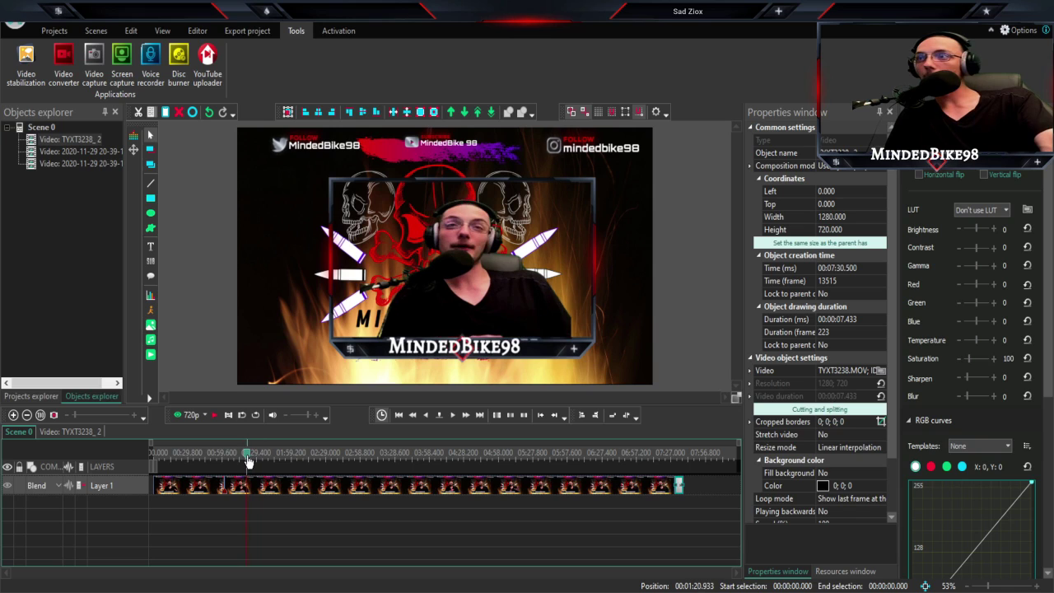
click(215, 420)
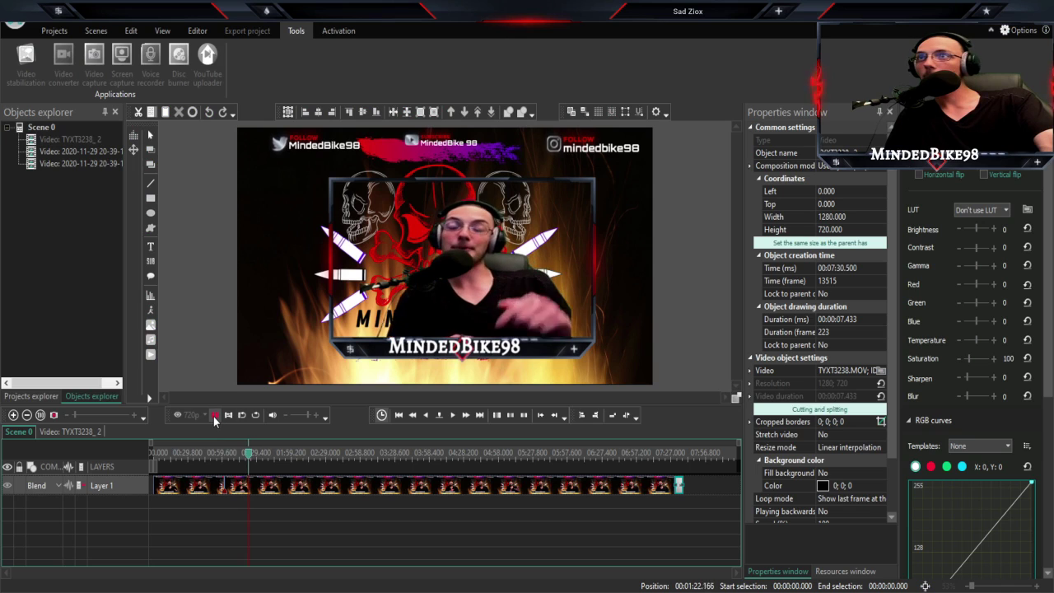
click(215, 420)
click(215, 420)
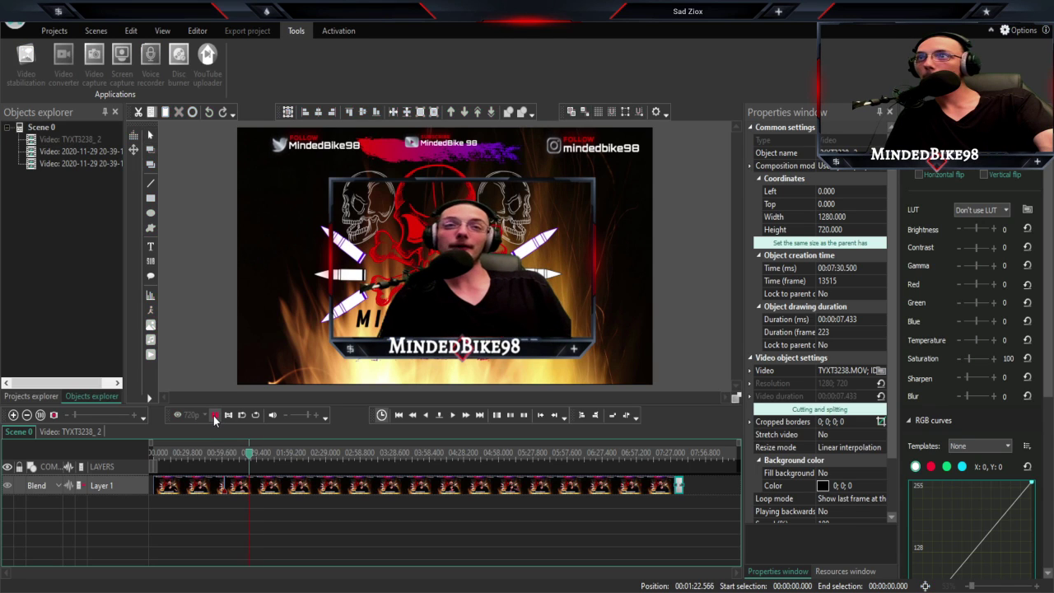
click(214, 420)
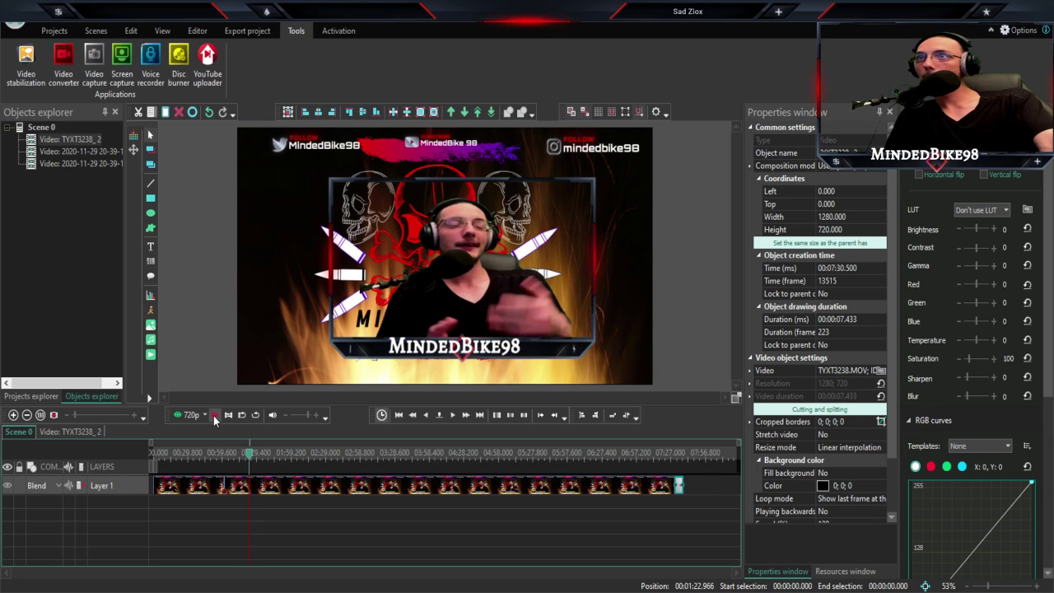
click(245, 455)
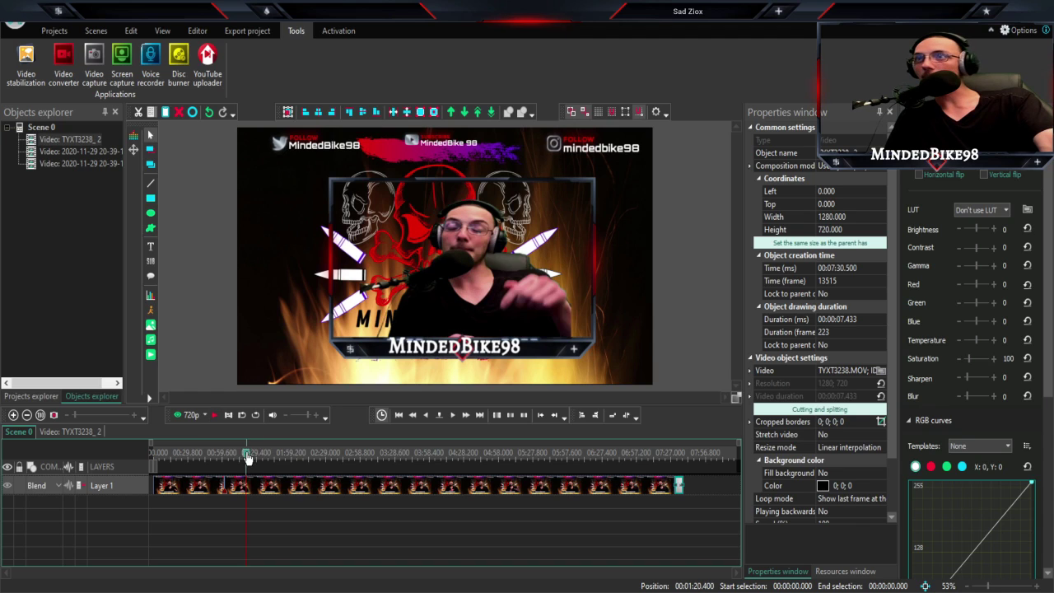
click(213, 418)
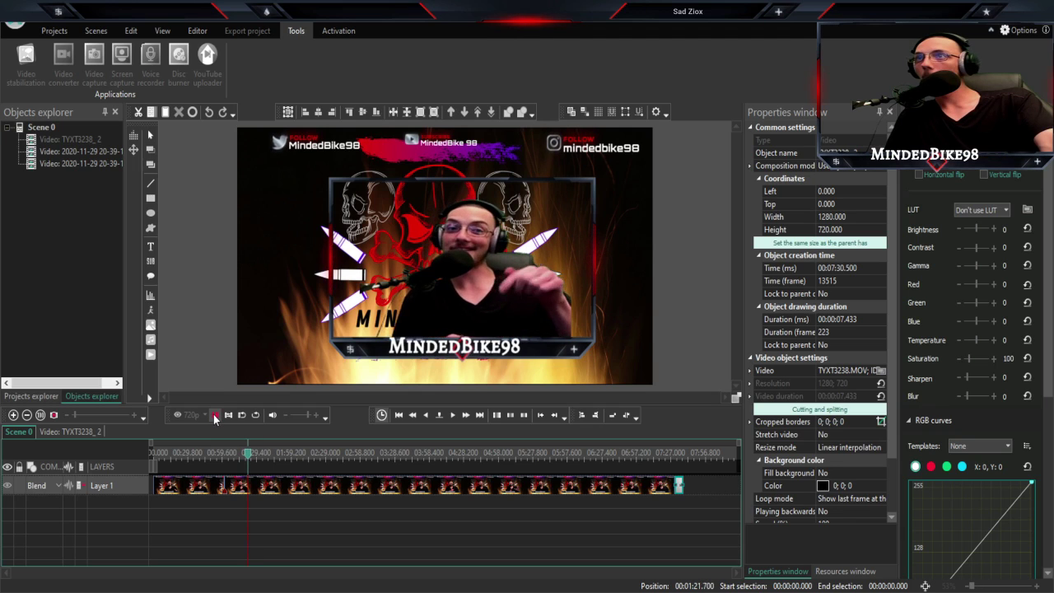
click(213, 419)
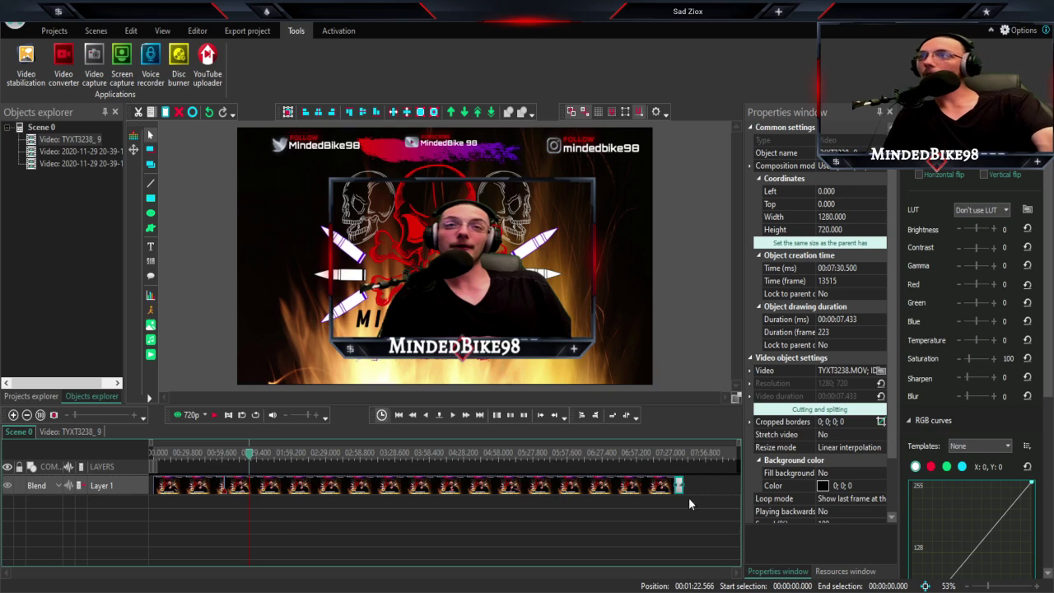
click(270, 485)
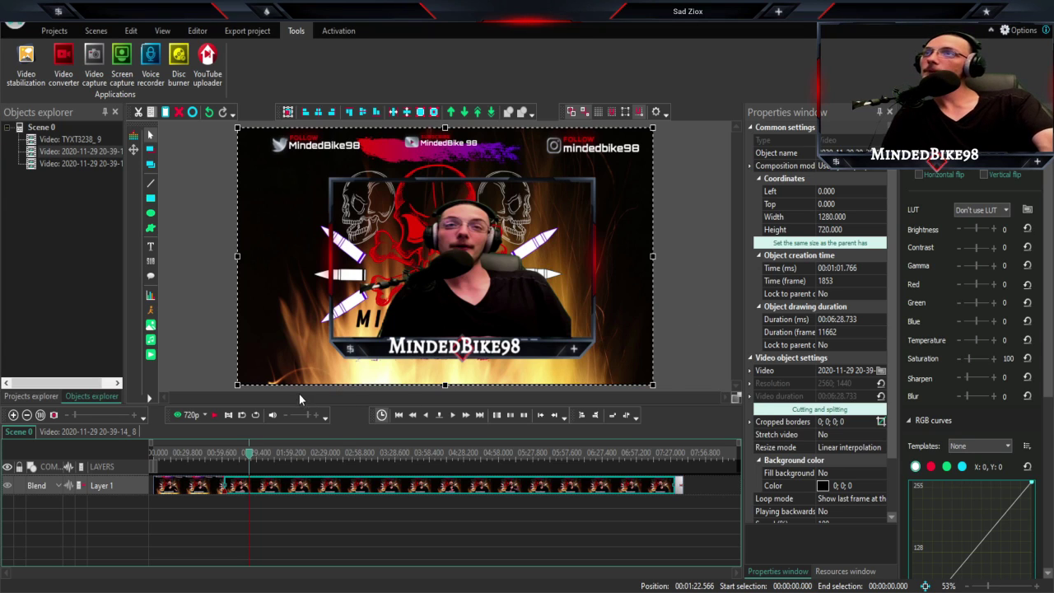
key(shift+x)
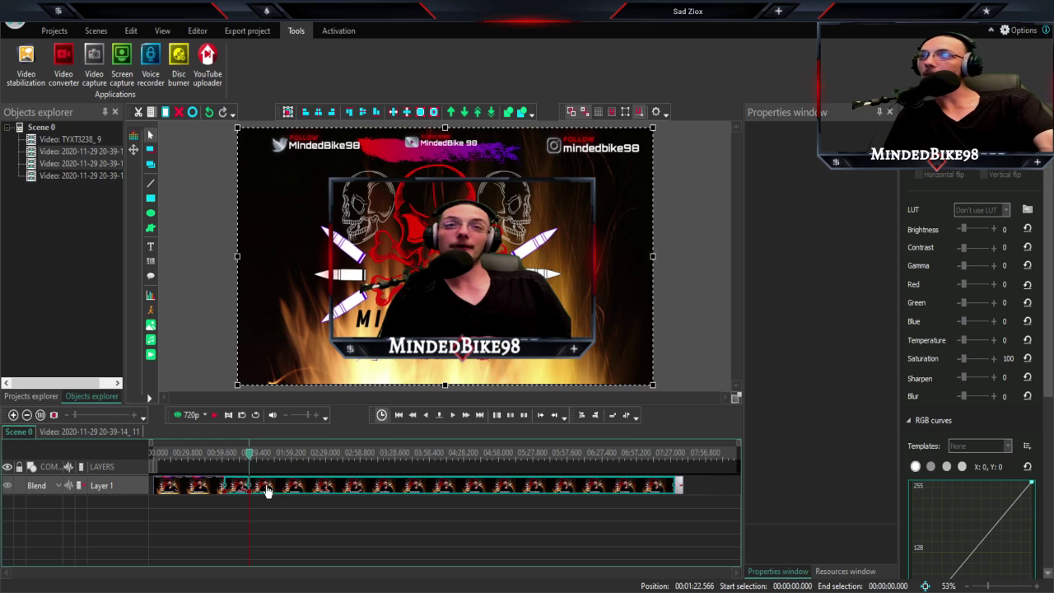
- Play and replay the footage between about 00:01:22 and 00:01:38 to find where the unwanted section ends
click(216, 416)
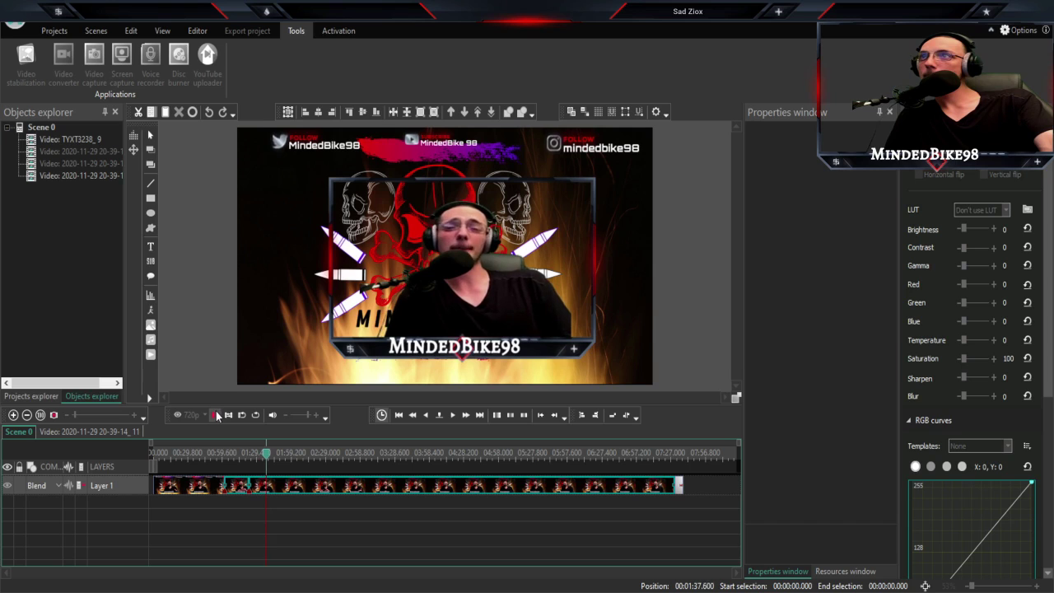
click(216, 415)
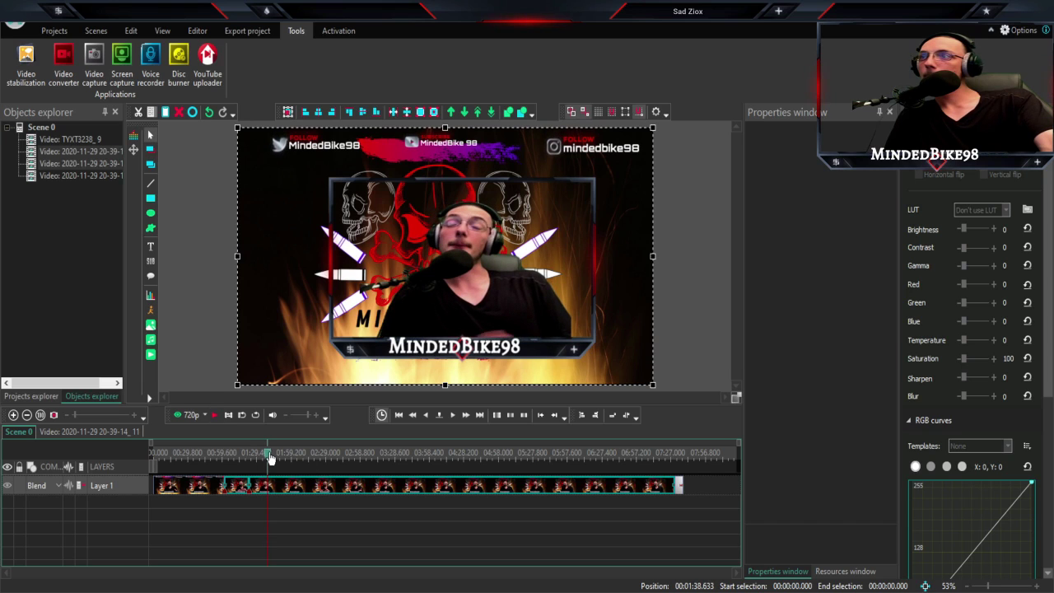
drag(268, 458, 255, 458)
click(215, 415)
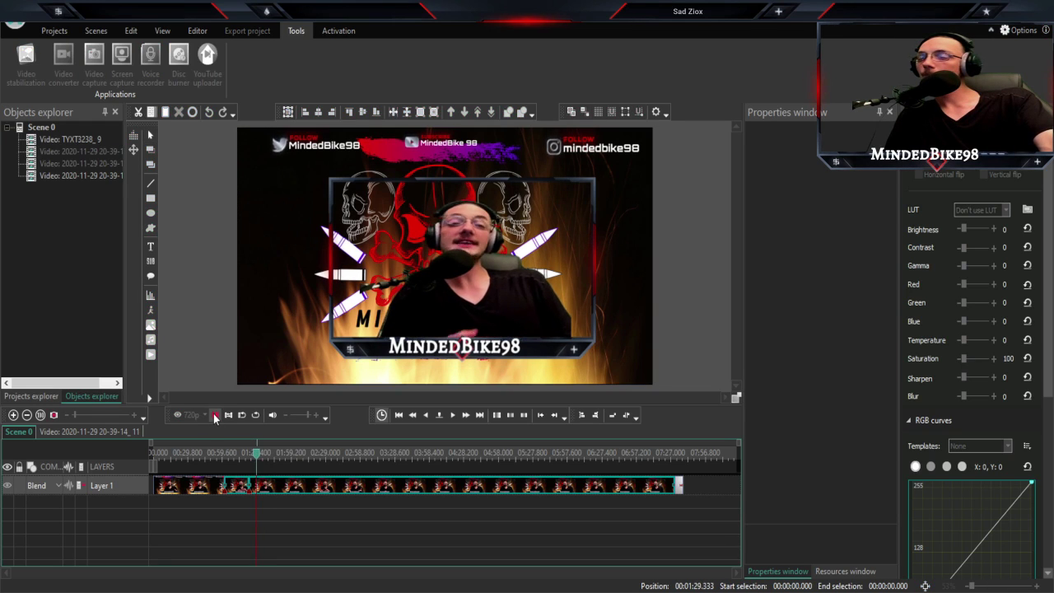
click(256, 455)
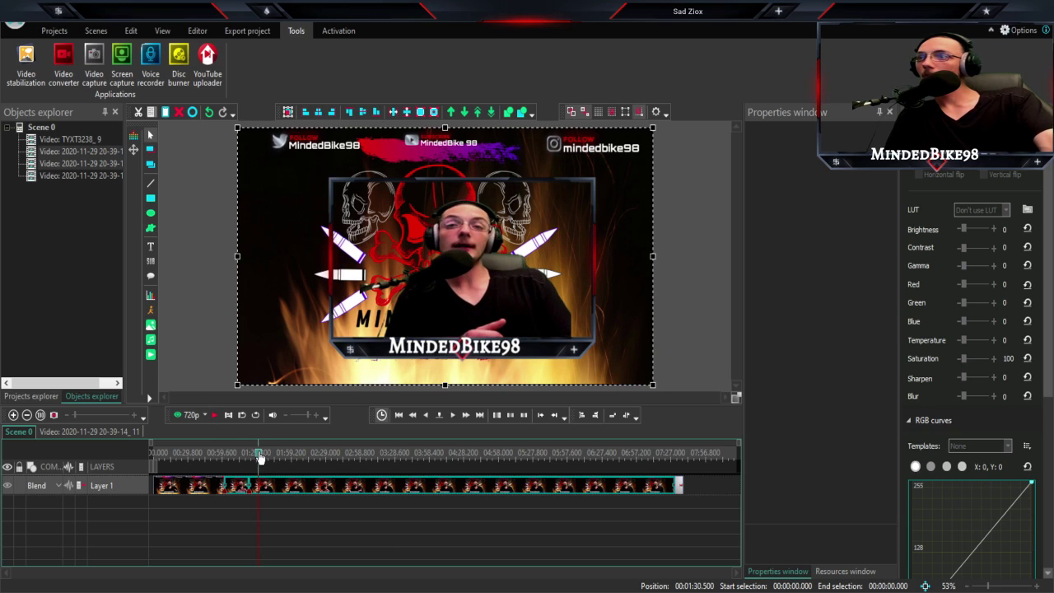
click(254, 455)
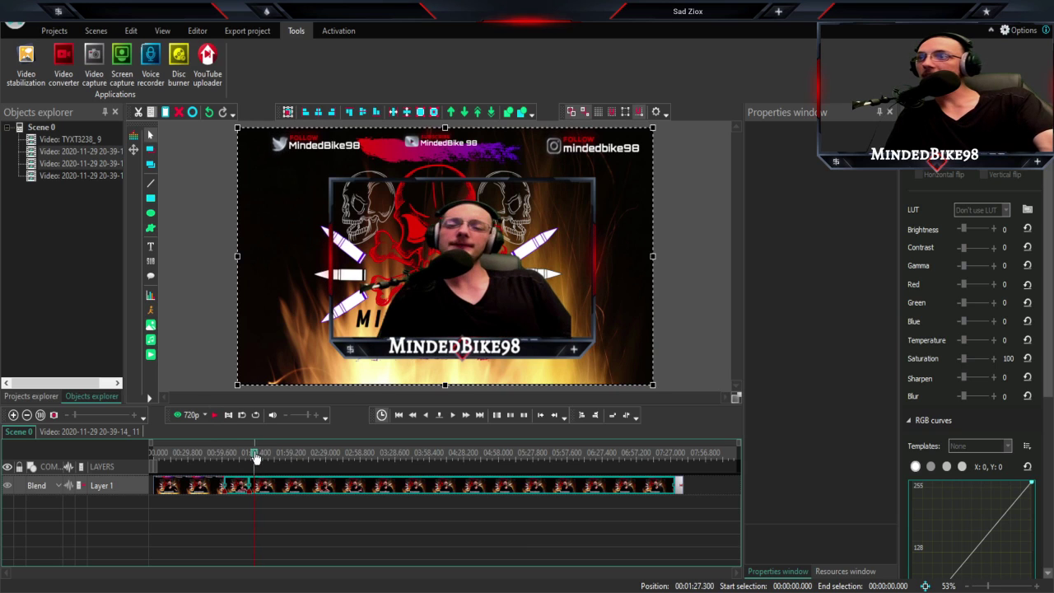
click(215, 416)
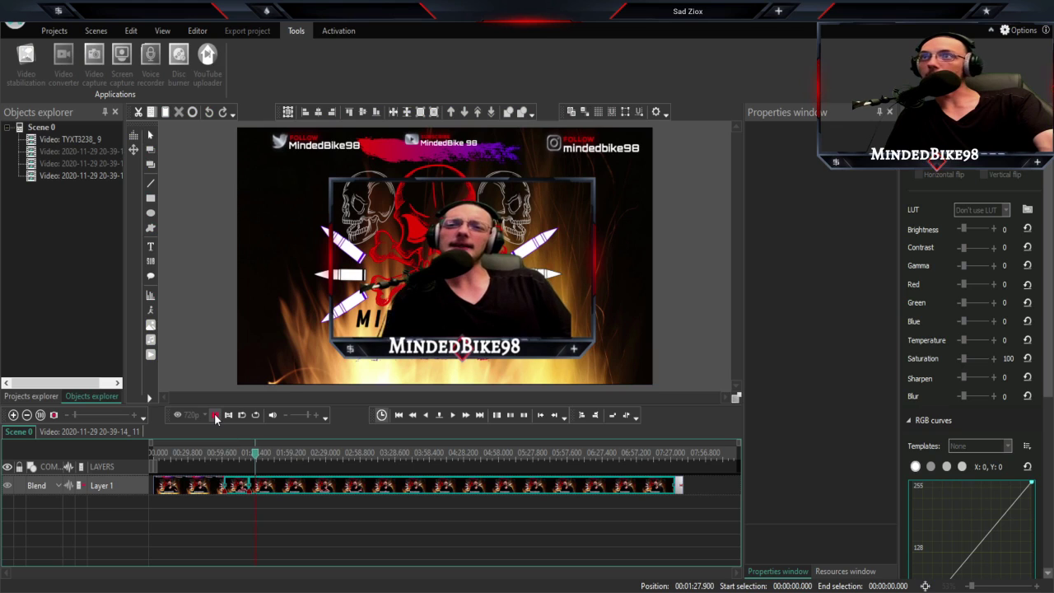
click(215, 417)
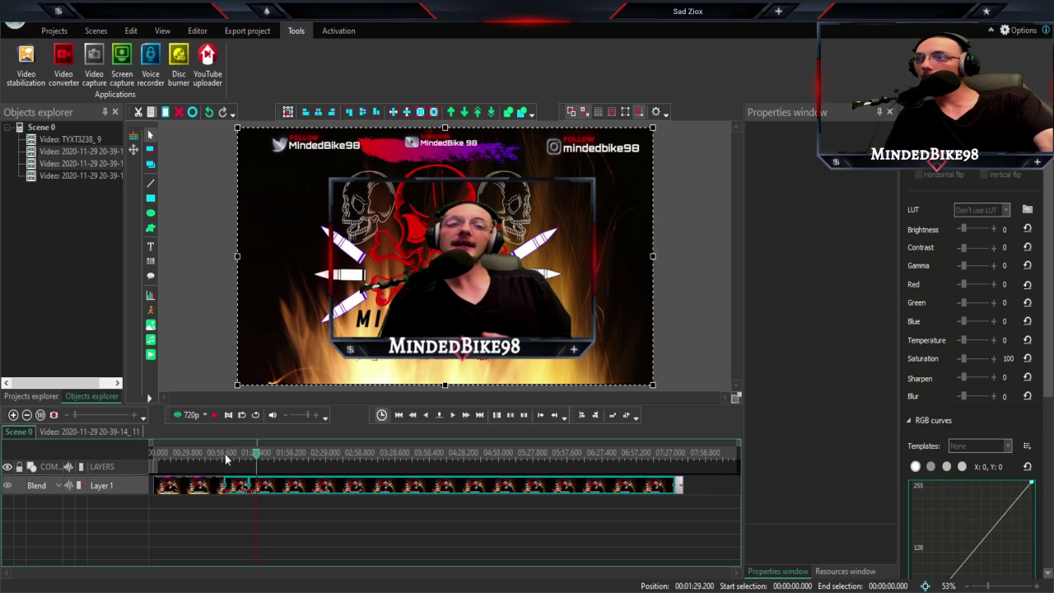
- Pinpoint the end of the unwanted section and split the long recording clip on Layer 1 at 00:01:29.066
click(255, 458)
click(256, 457)
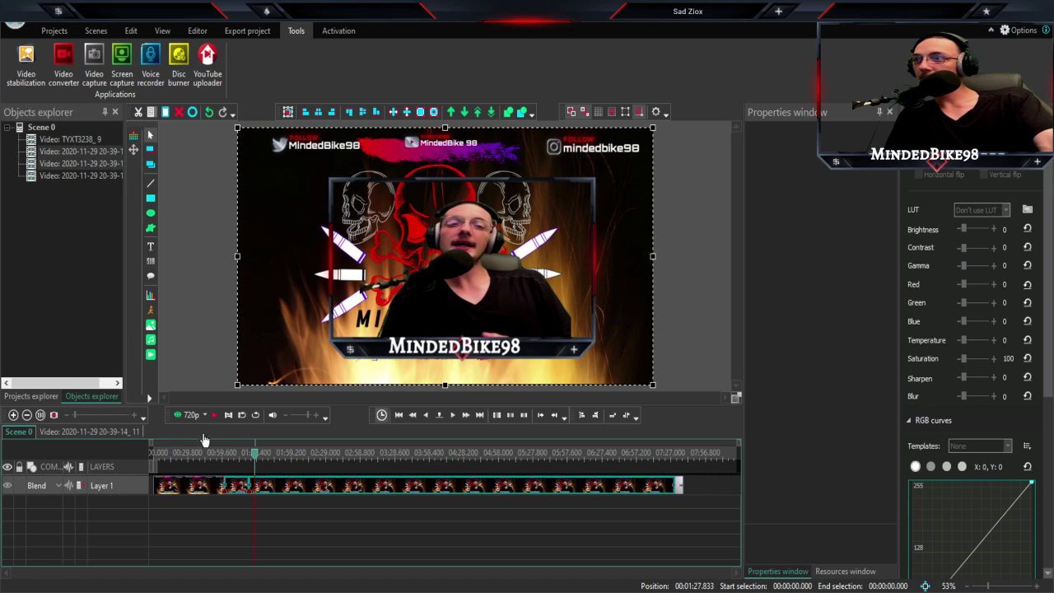
click(215, 417)
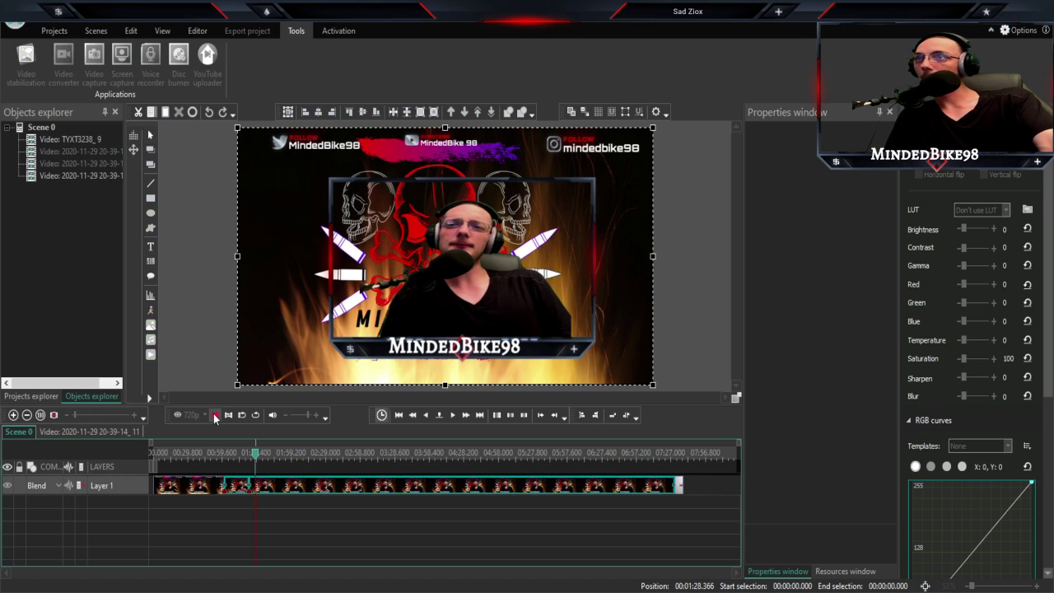
click(215, 417)
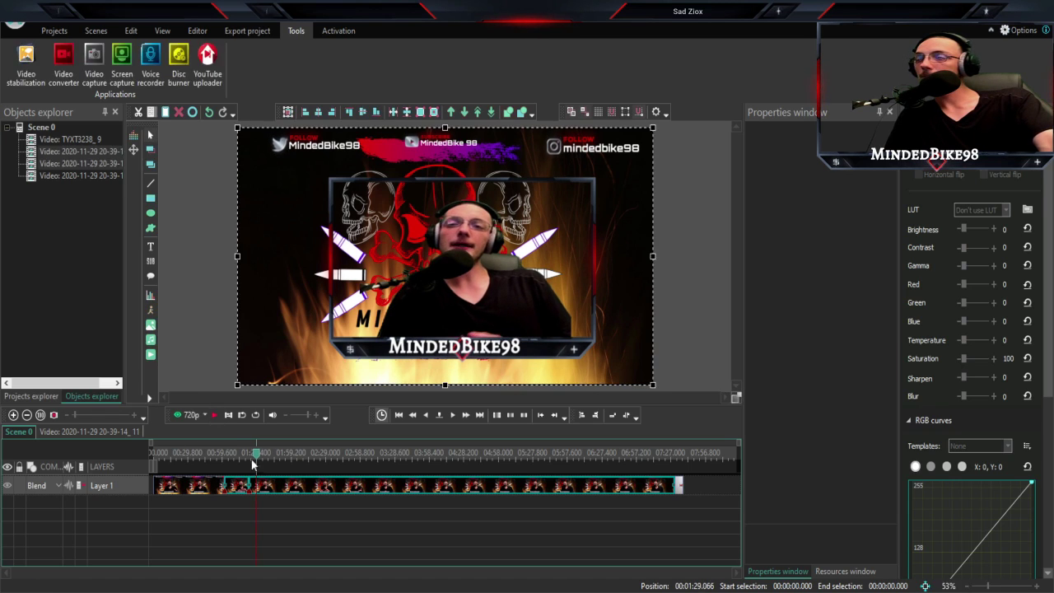
click(204, 489)
click(261, 489)
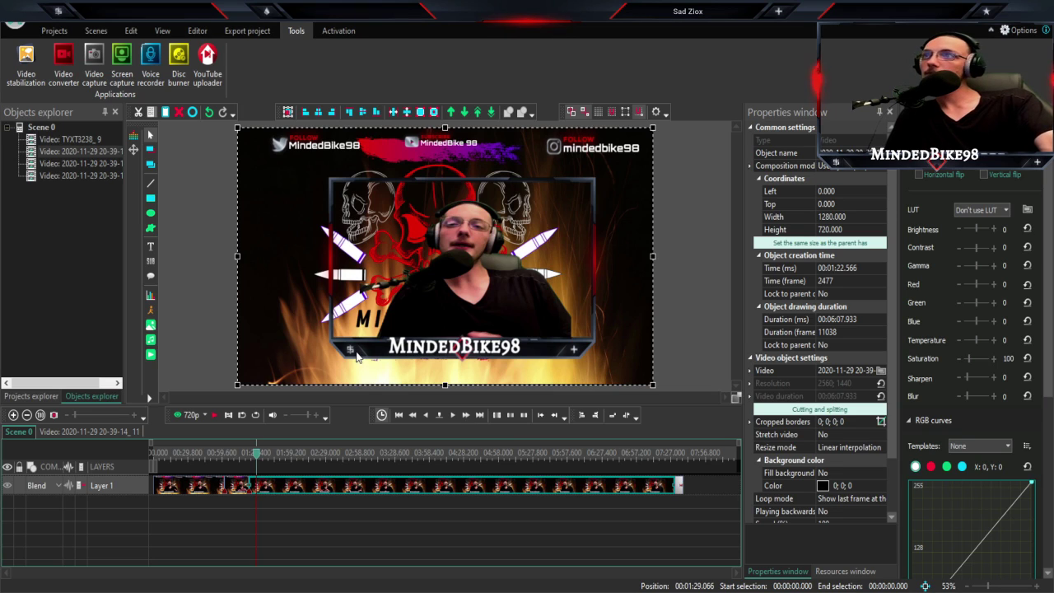
key(shift+x)
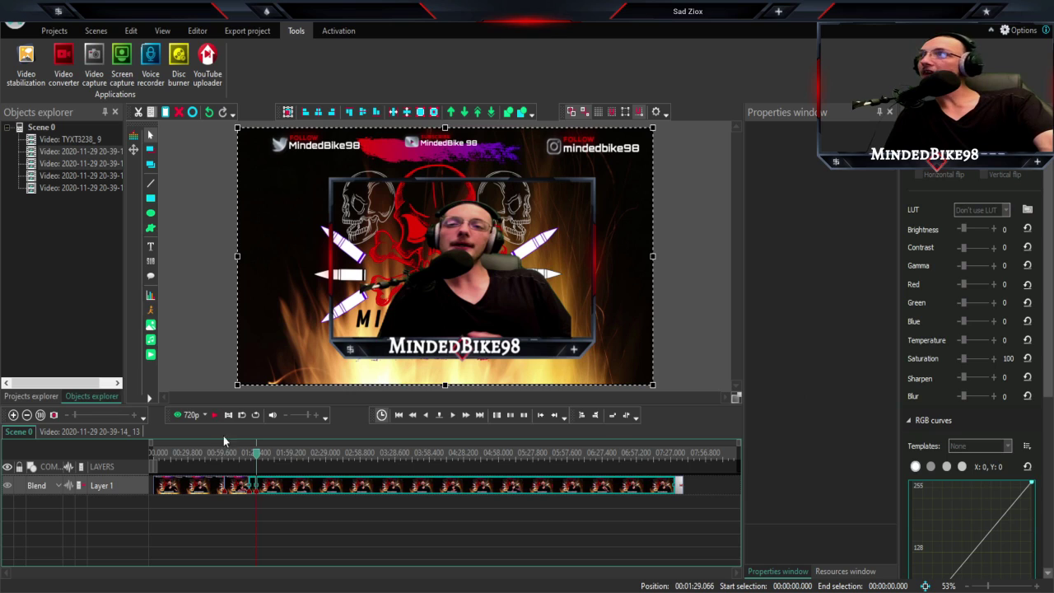
- Delete the short recording clip between the splits at 00:01:22.566 and 00:01:29.066
click(91, 164)
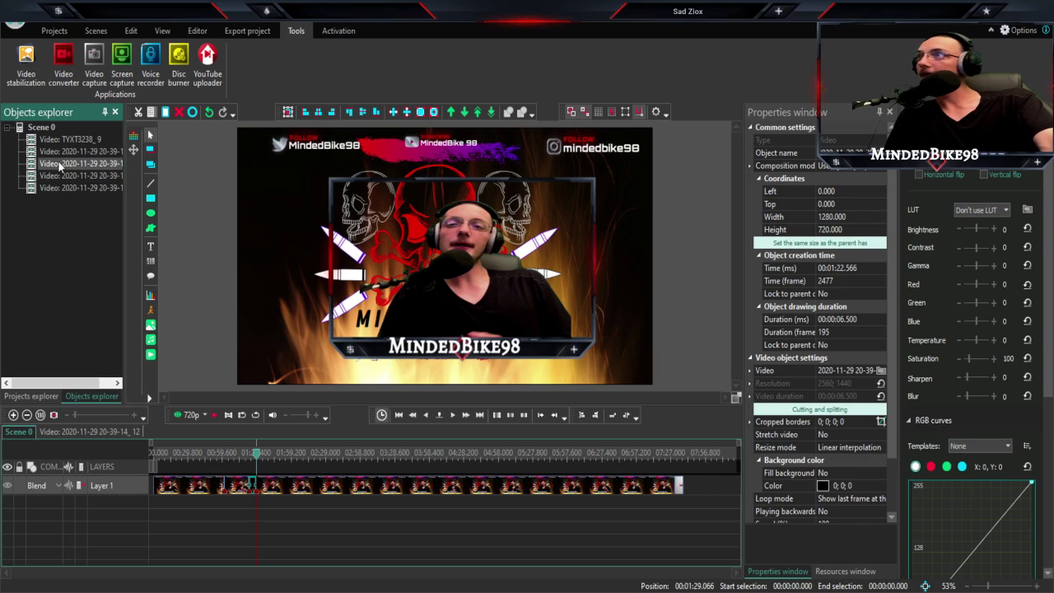
right_click(105, 169)
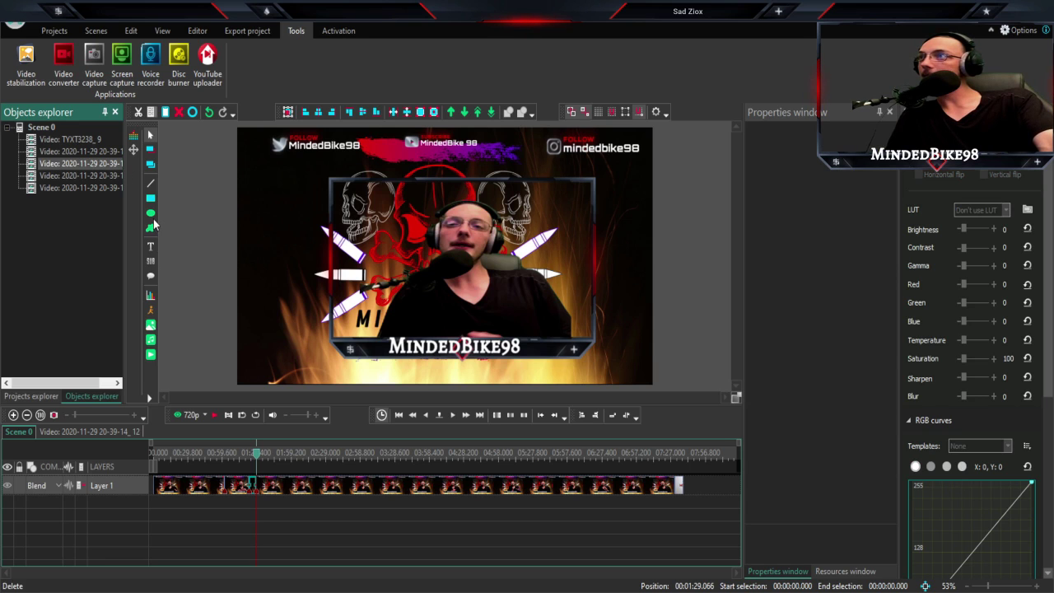
click(153, 224)
- Move the long recording clip back to 00:01:22.566 and extend the start of the closing TYXT3238_9 clip to 00:07:24.000
click(277, 491)
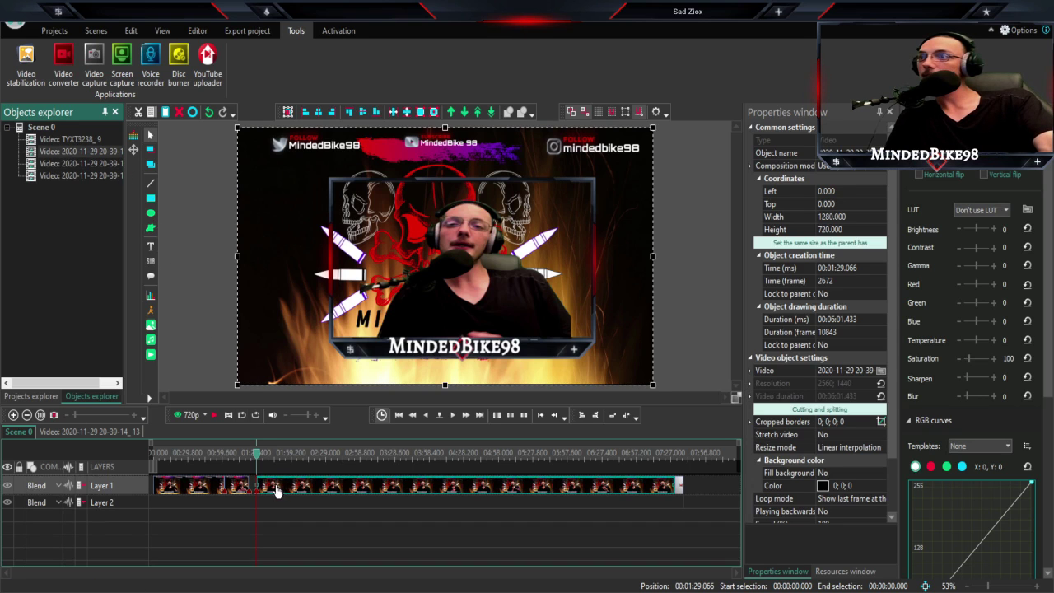
drag(278, 491, 271, 491)
click(677, 487)
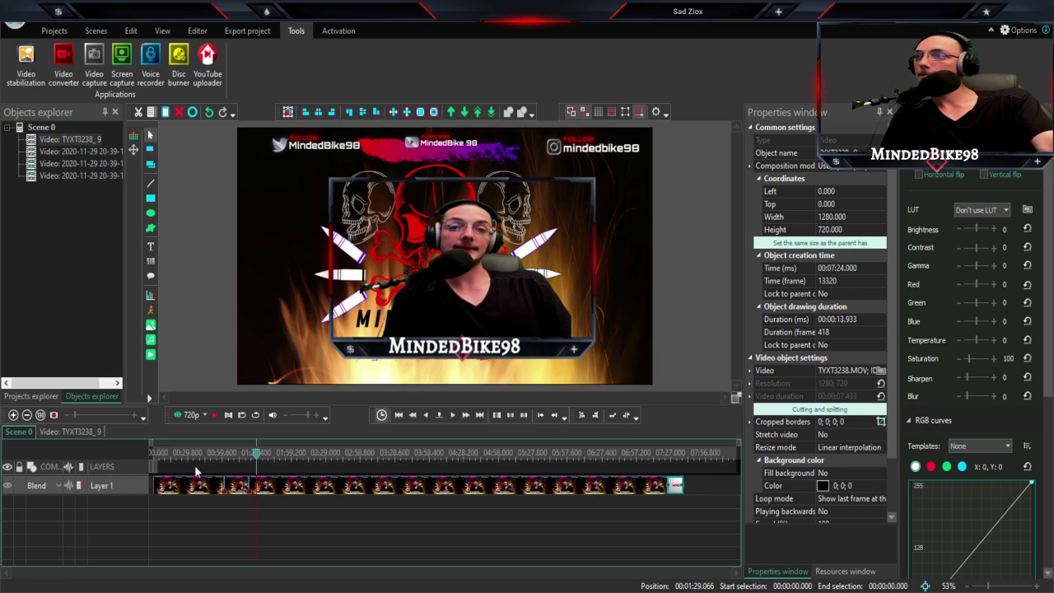
- Play the scene from 00:00:55.033, skipping ahead past both joins to check how the cuts run
drag(259, 459, 218, 462)
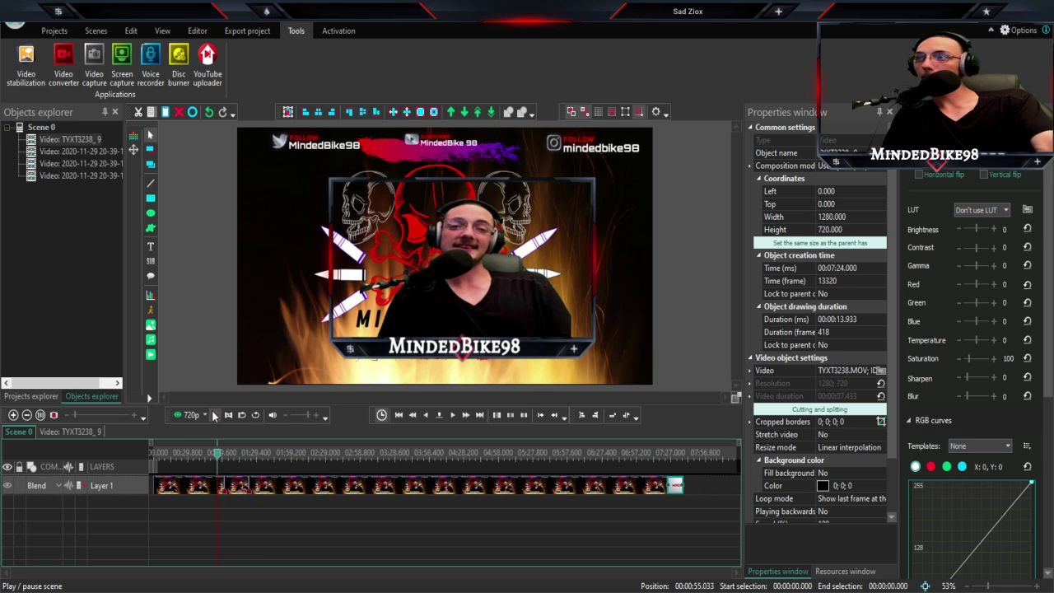
click(214, 416)
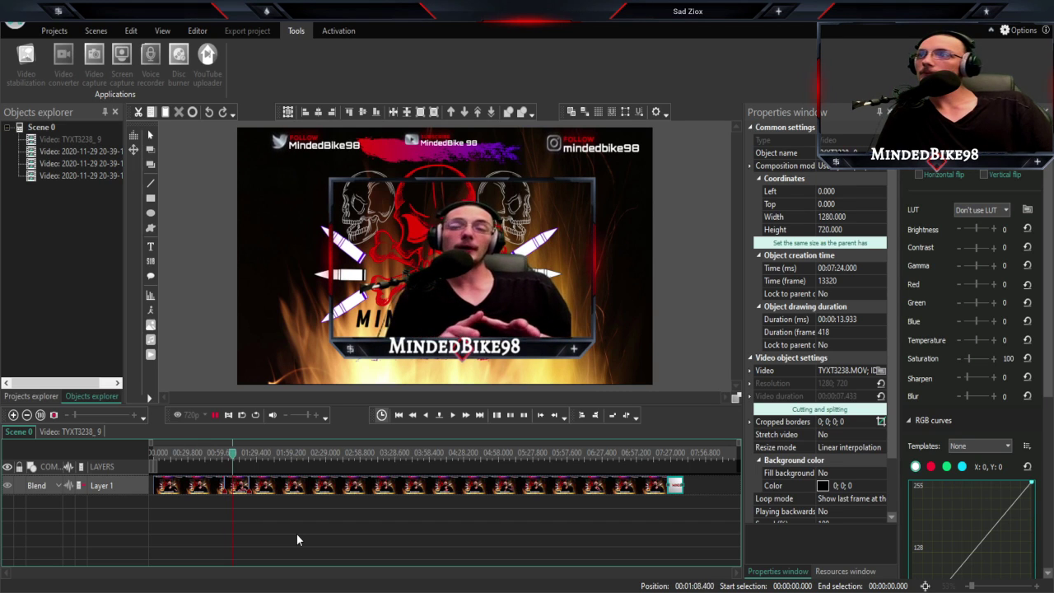
click(237, 454)
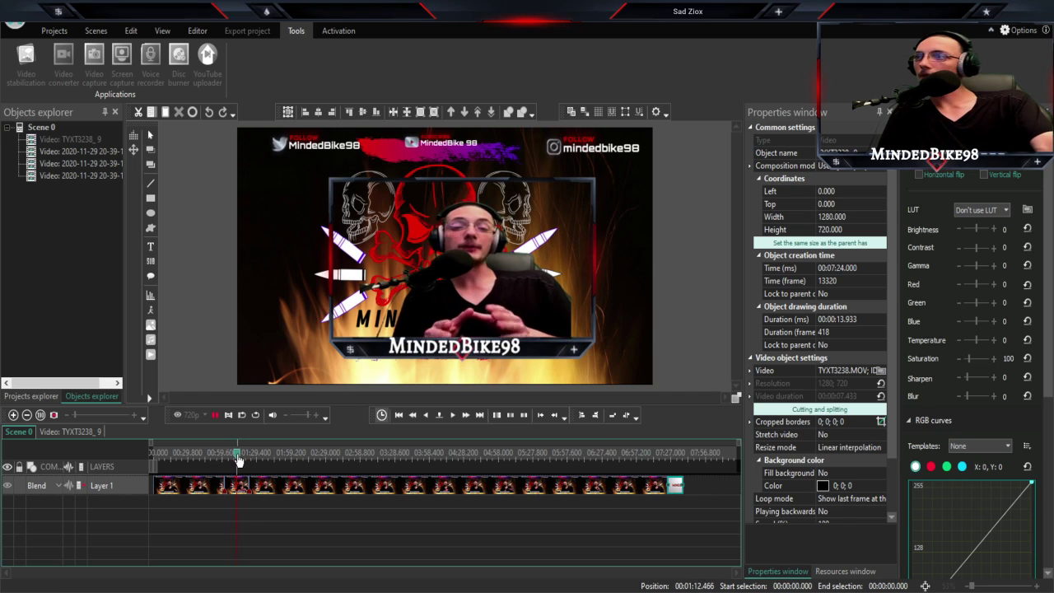
drag(237, 459, 245, 459)
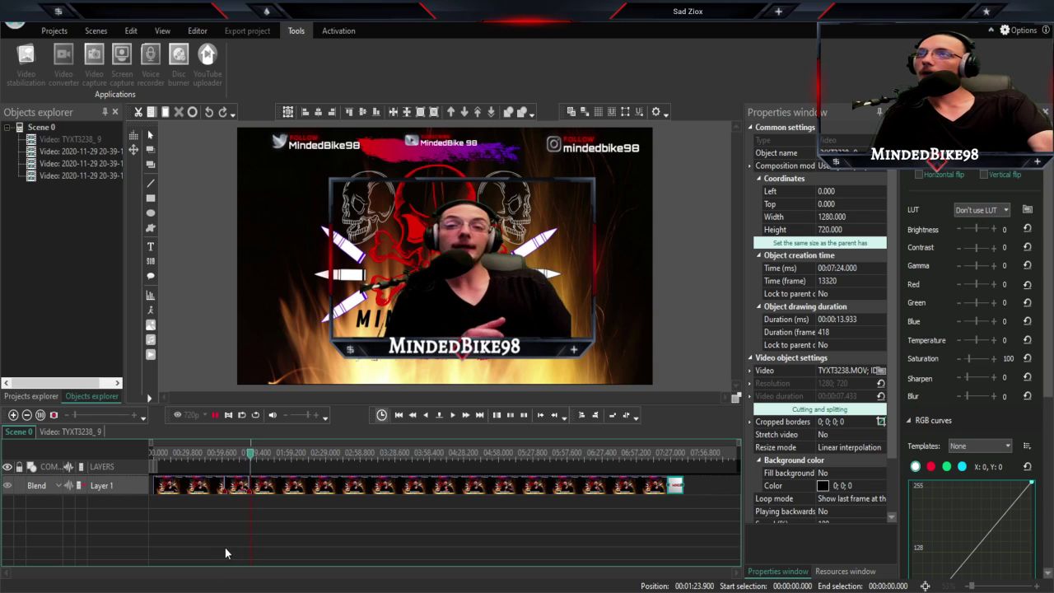
click(219, 419)
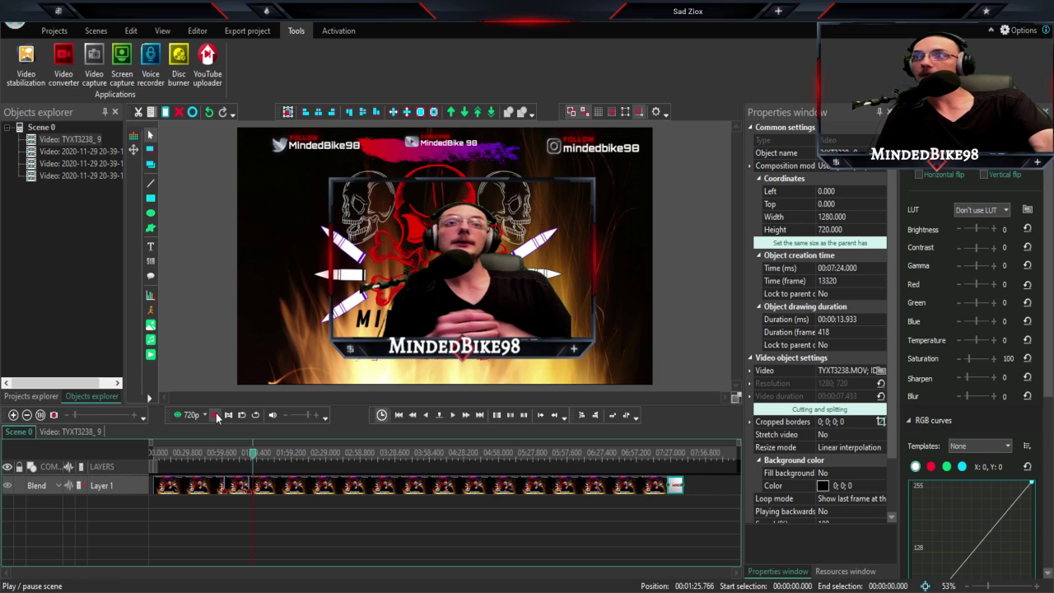
- Replay the footage after the join and split the long recording clip on Layer 1 at 00:01:31.900
click(216, 416)
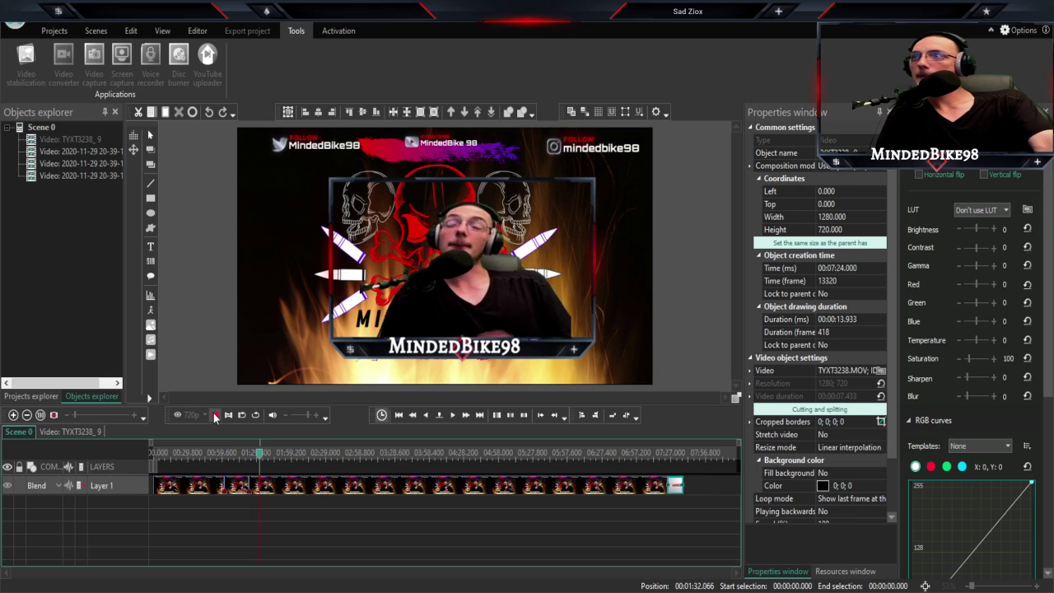
click(215, 415)
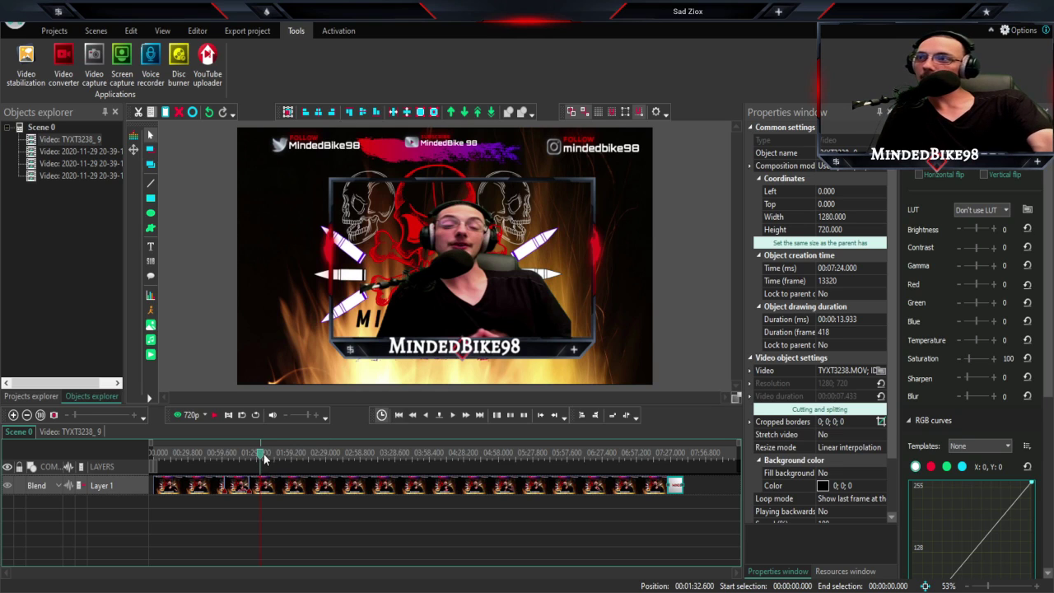
drag(262, 457, 256, 463)
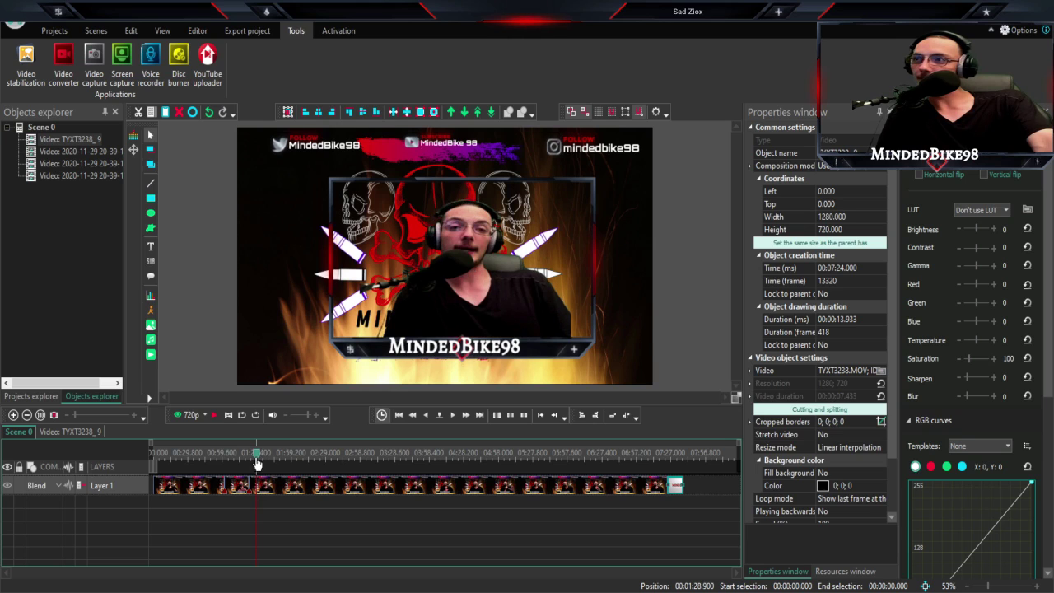
click(213, 418)
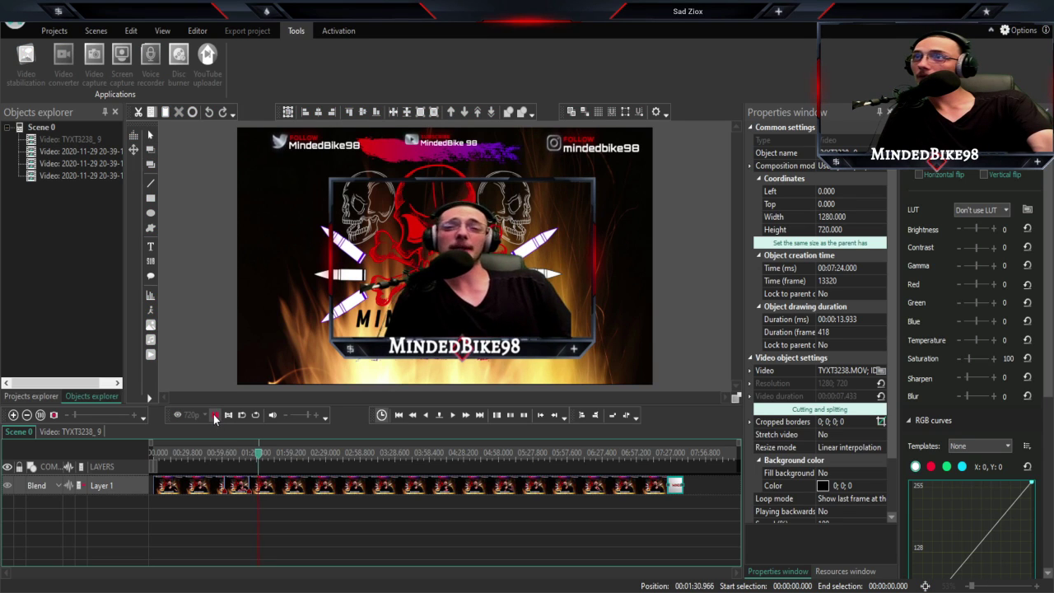
click(263, 493)
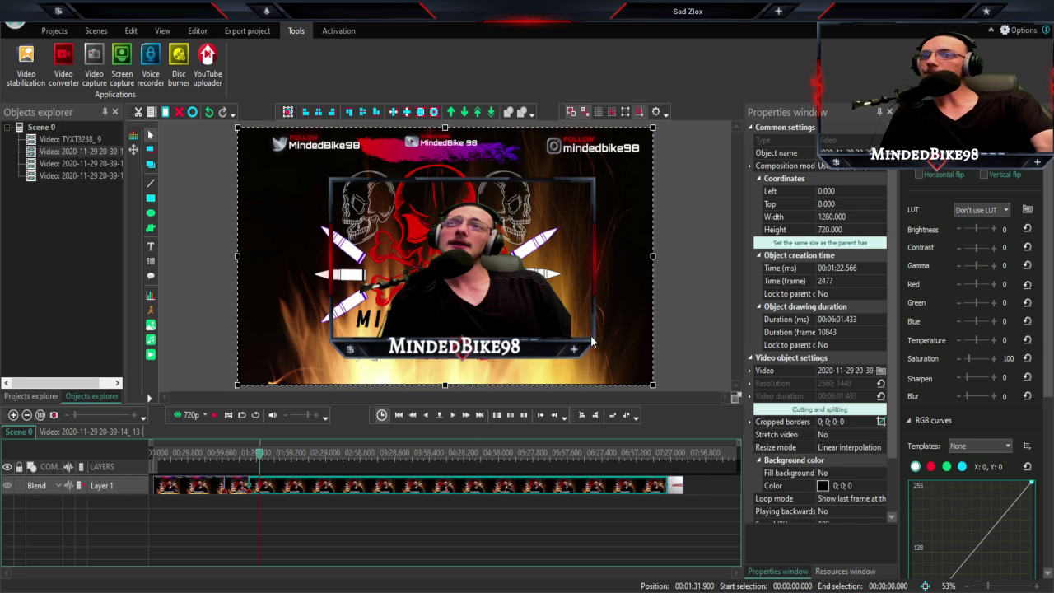
click(381, 411)
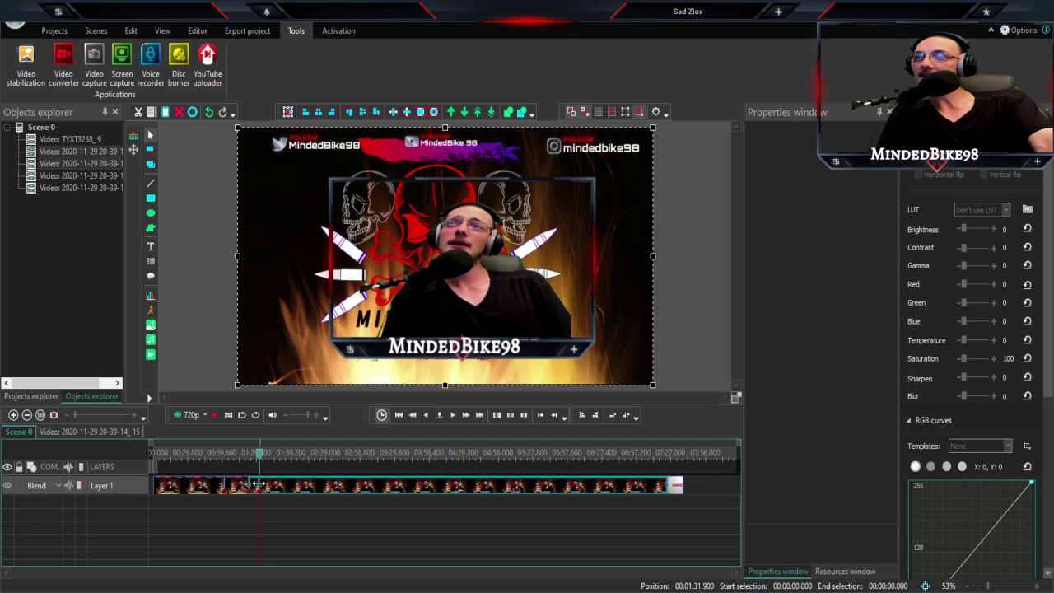
- Play and replay the footage after the split at 00:01:31.900 to find where the unwanted section ends
click(215, 417)
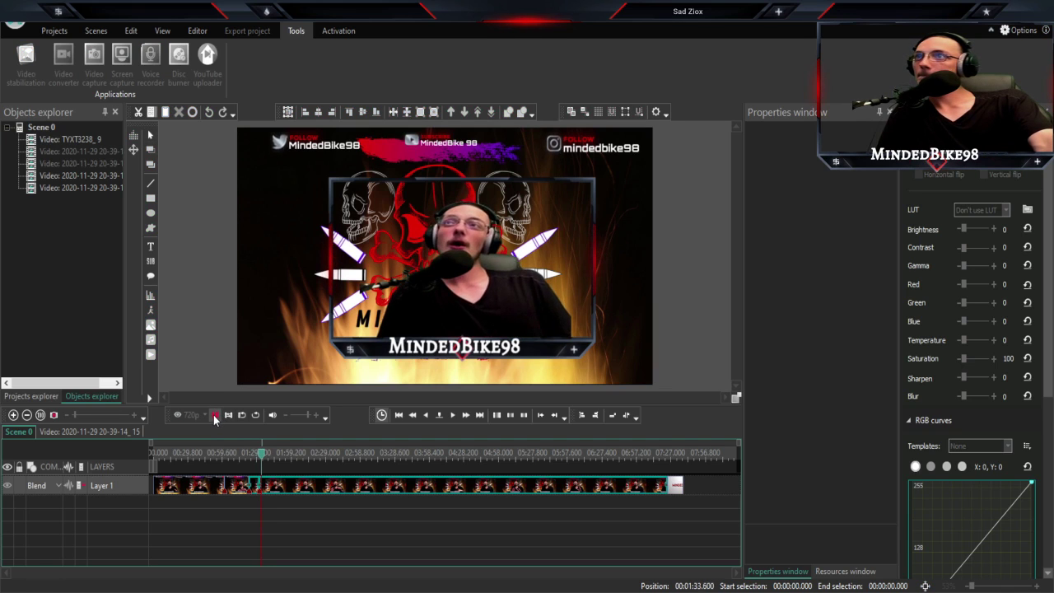
click(266, 454)
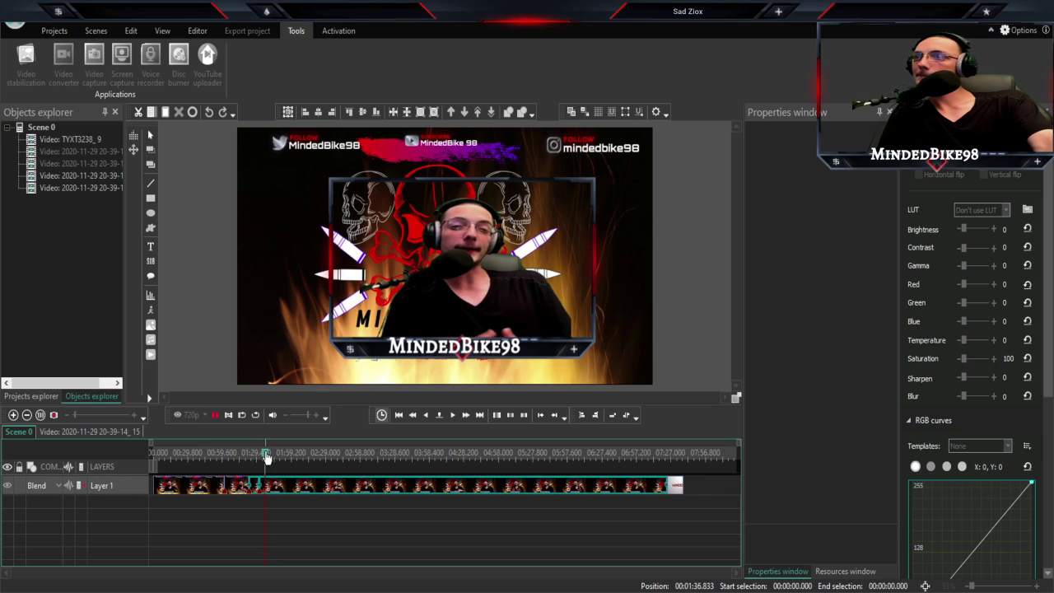
click(265, 455)
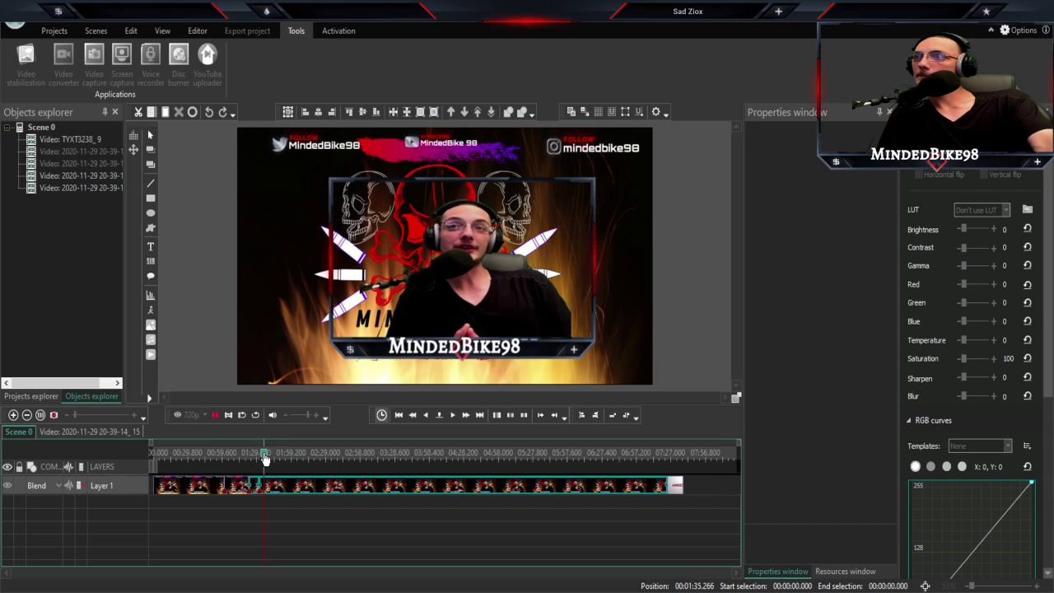
click(215, 417)
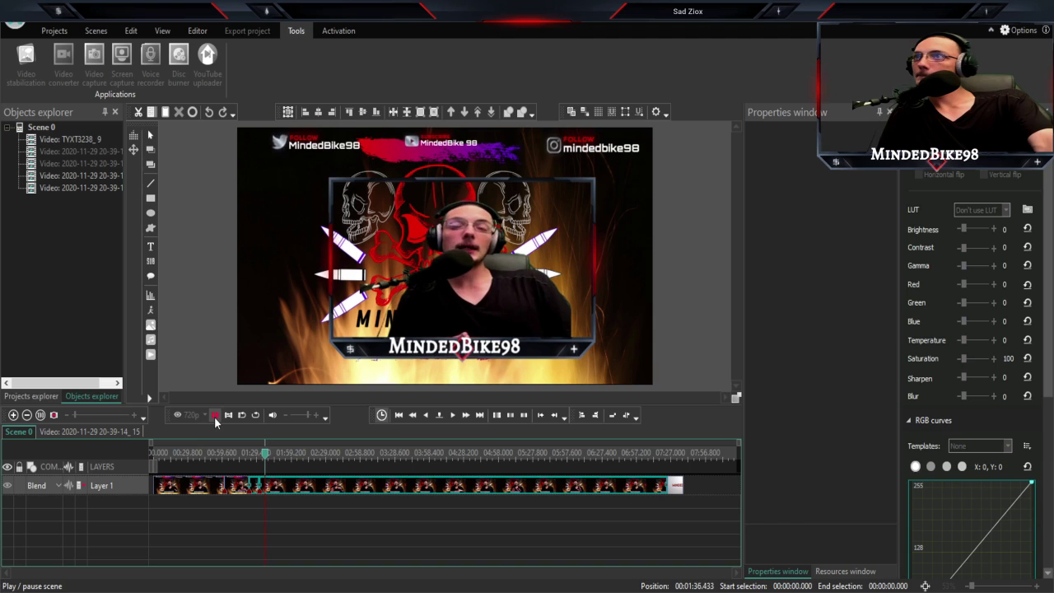
click(215, 416)
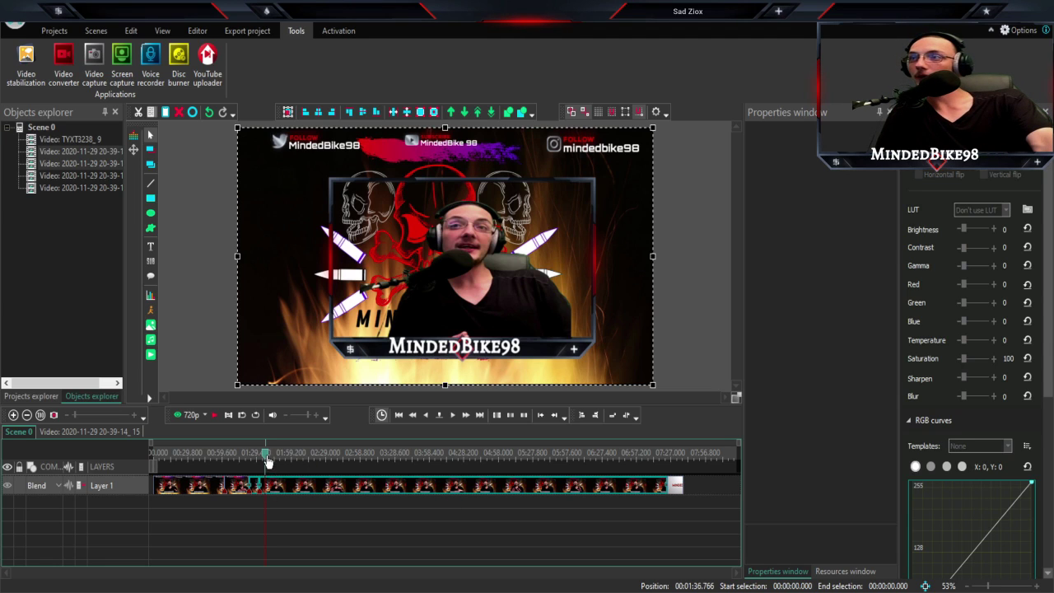
click(214, 417)
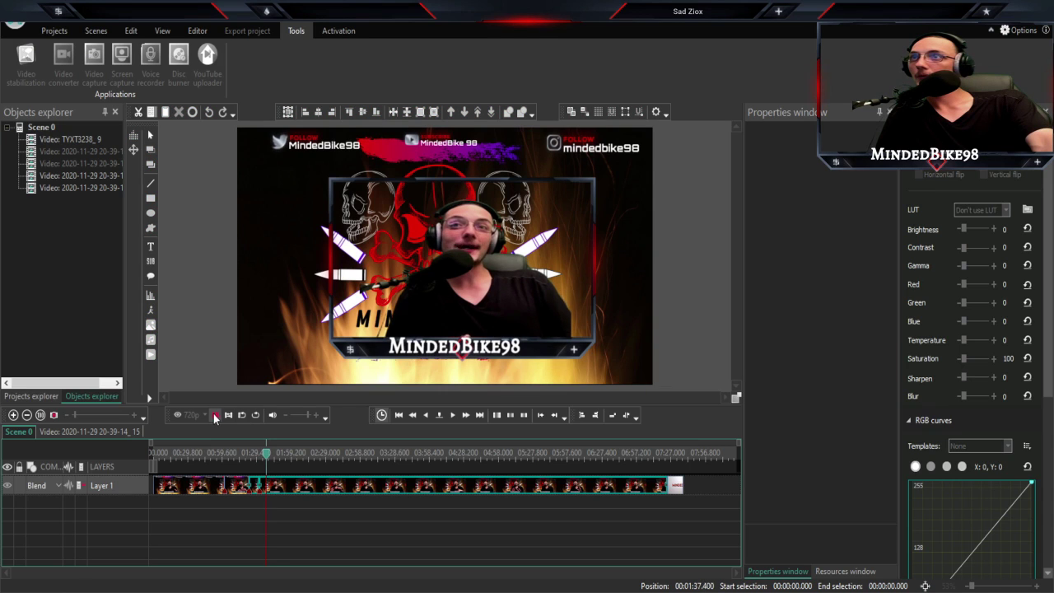
click(216, 416)
click(263, 457)
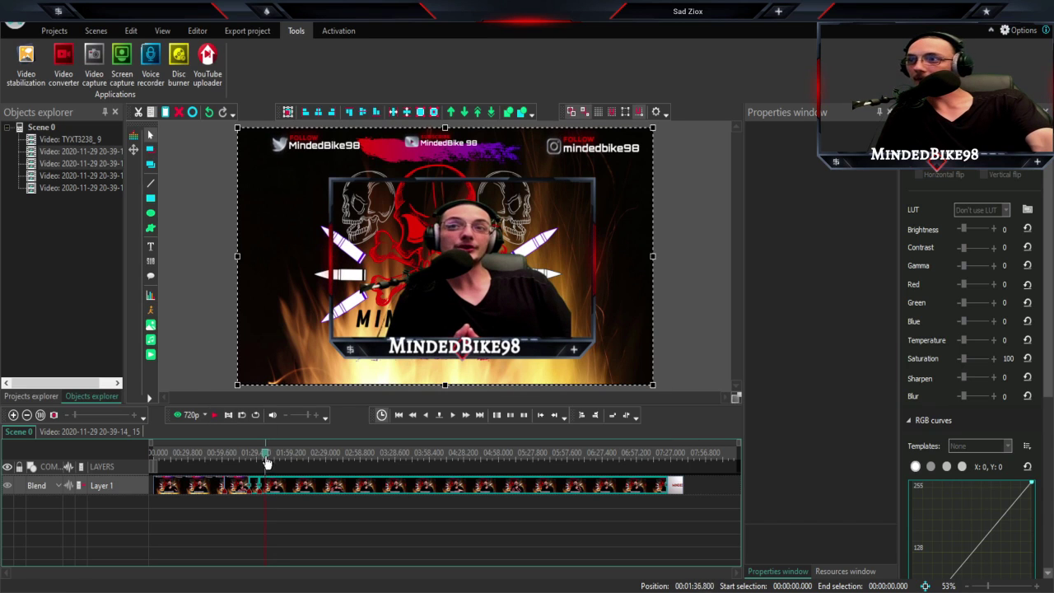
click(214, 417)
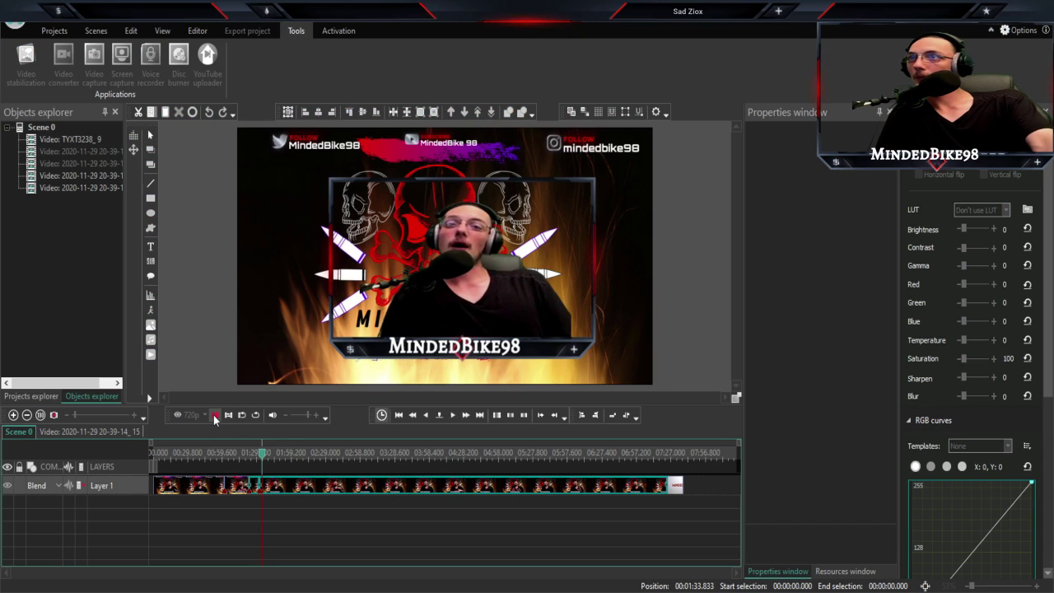
click(214, 417)
click(214, 417)
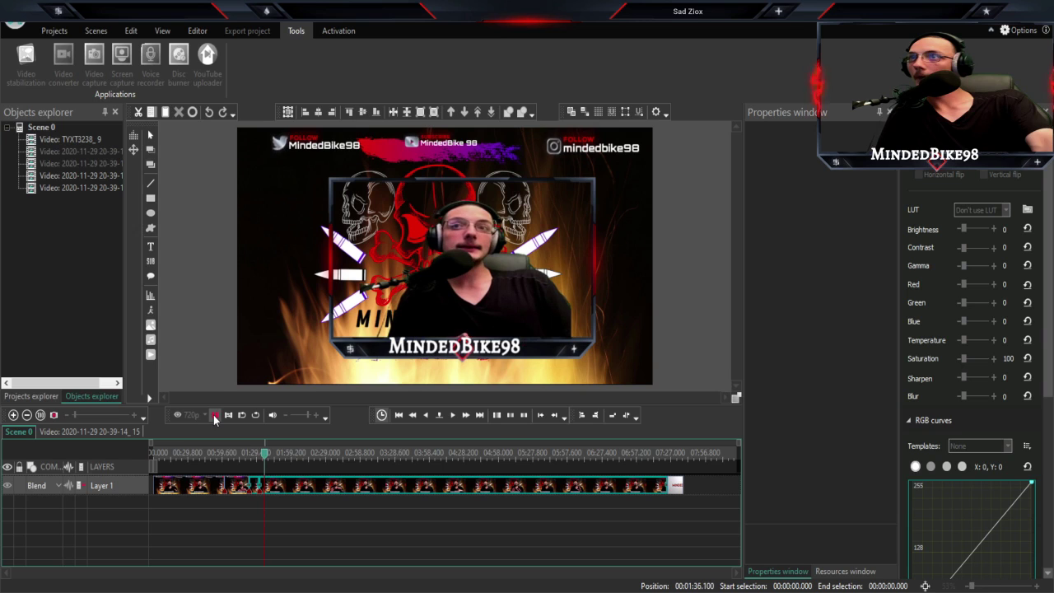
click(214, 417)
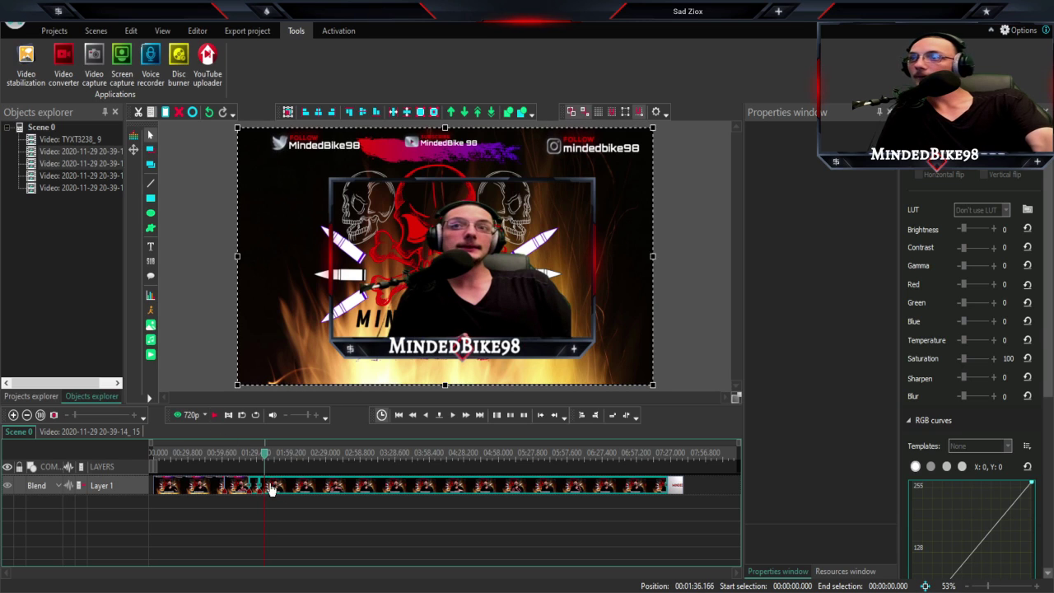
- Split the long recording clip on Layer 1 at 00:01:36.166 and delete the short piece starting at 00:01:31.900
click(217, 488)
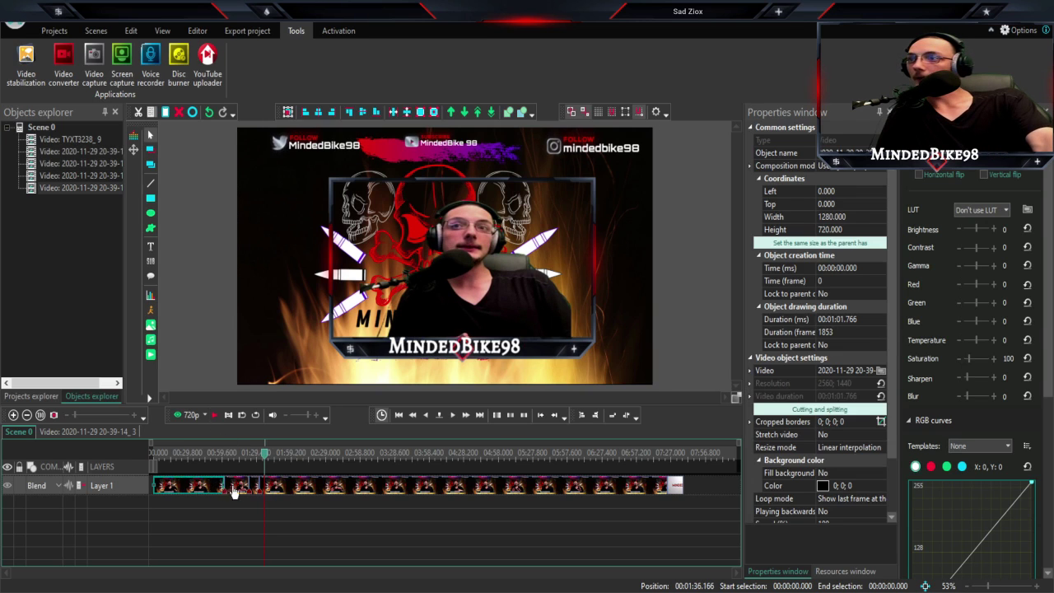
click(288, 492)
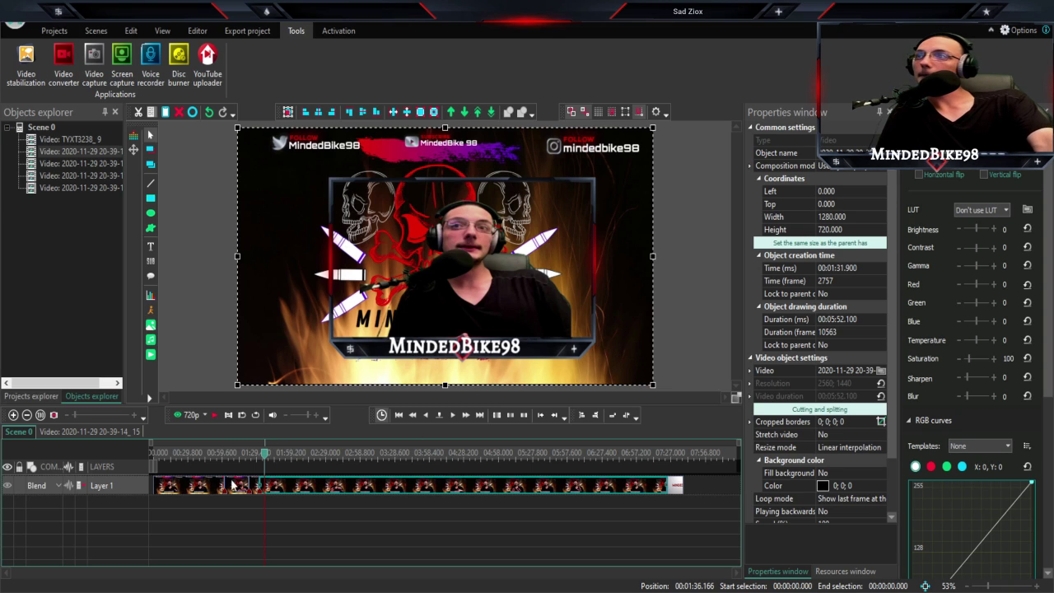
key(ctrl+v)
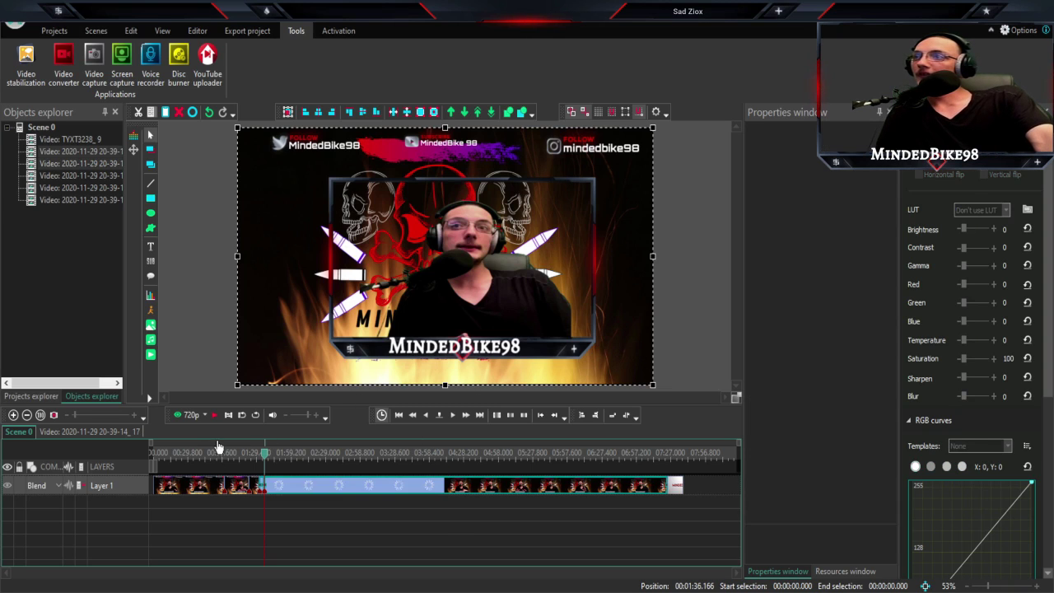
click(94, 164)
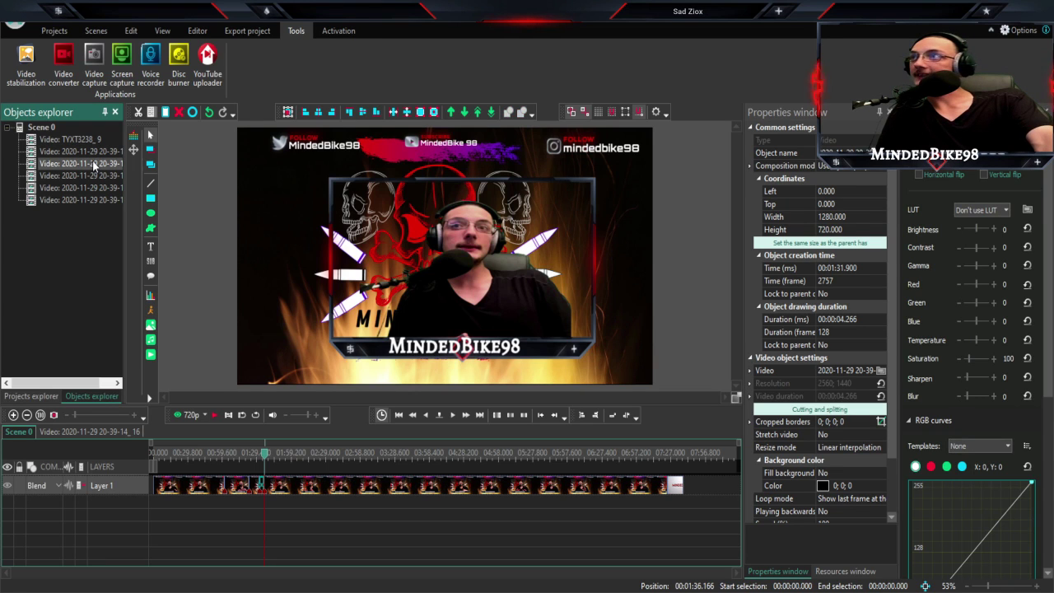
key(Delete)
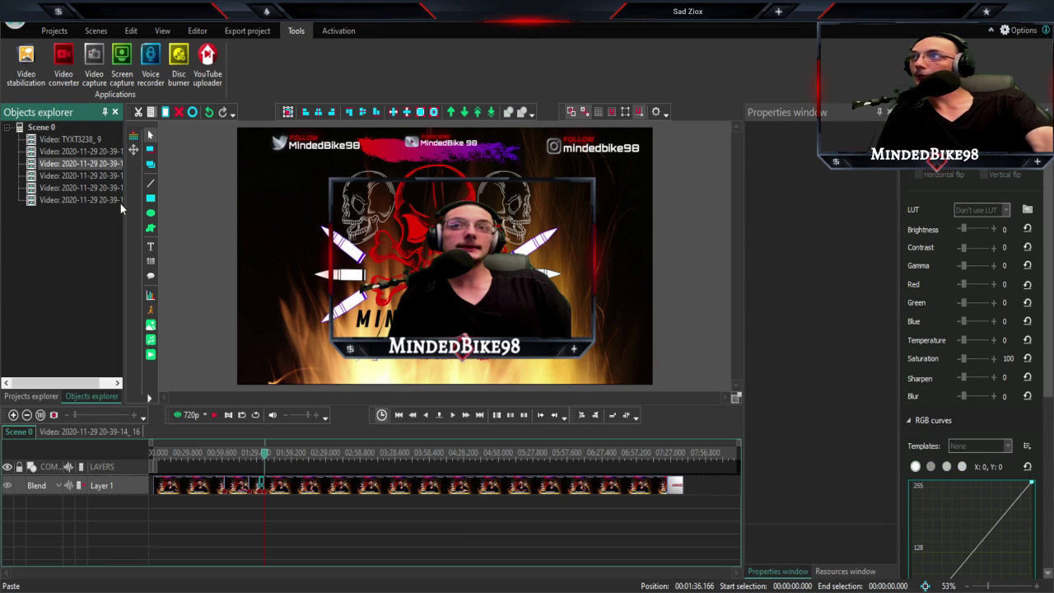
- Move the long recording clip back to 00:01:31.900 and the closing TYXT3238_9 clip back to 00:07:19.733
click(282, 489)
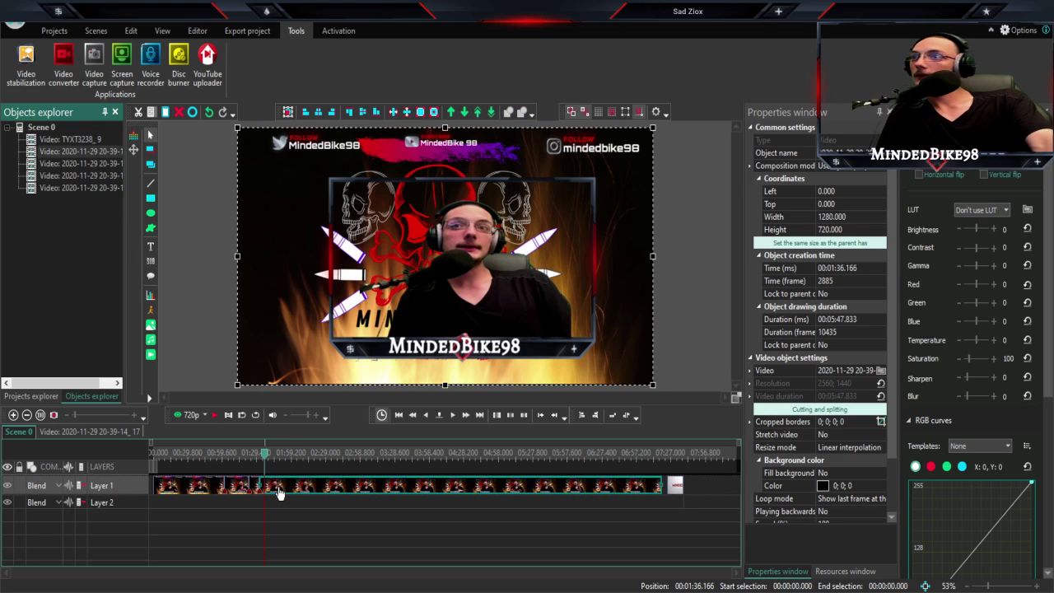
click(675, 489)
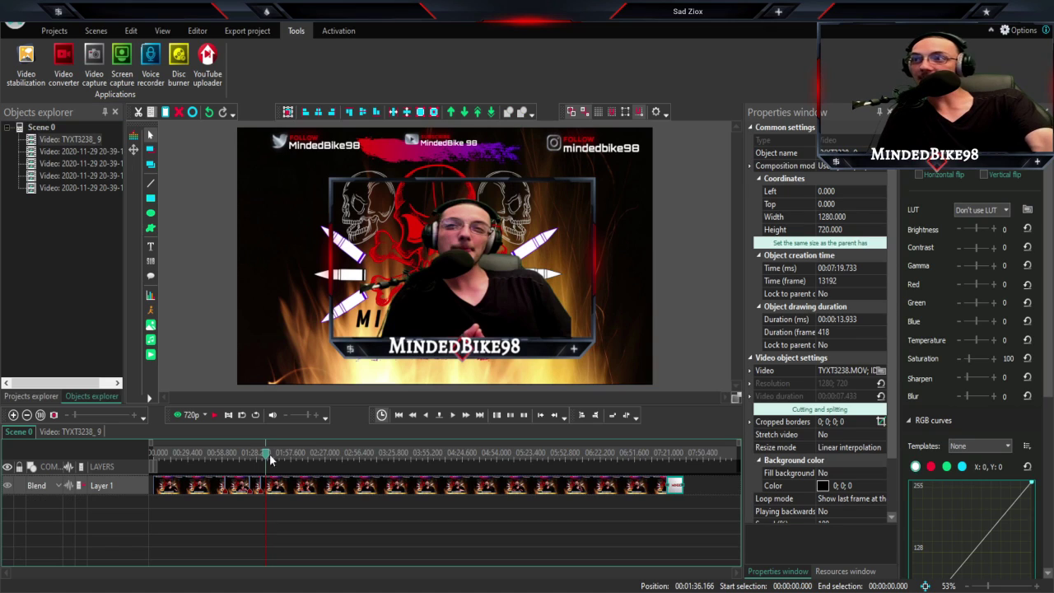
- Play the scene from 00:00:56.100 across the joins, and replay the last join from 00:01:33.833 to check the cuts
drag(265, 458, 219, 467)
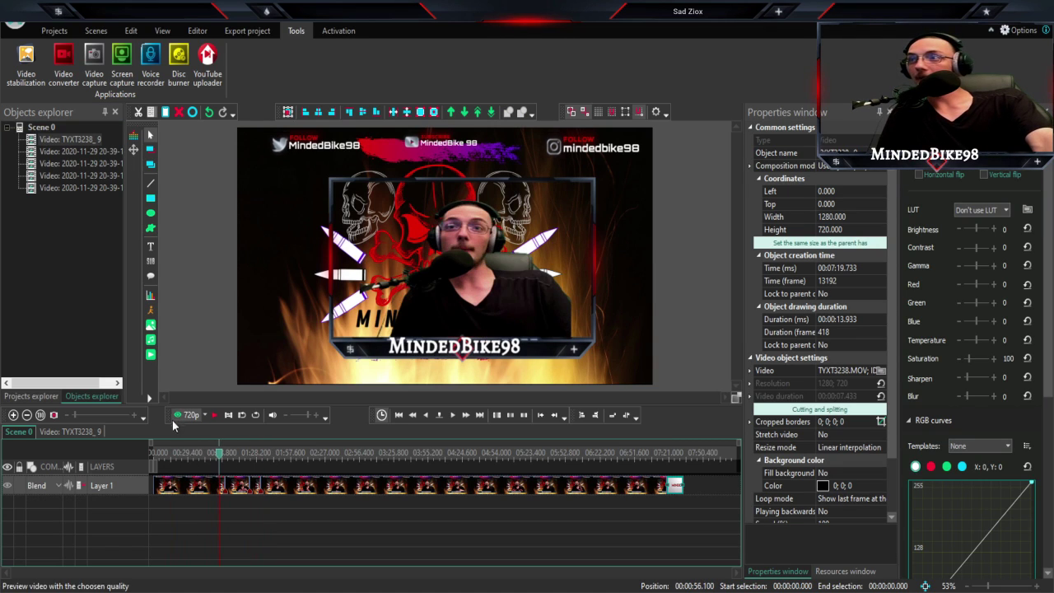
click(215, 415)
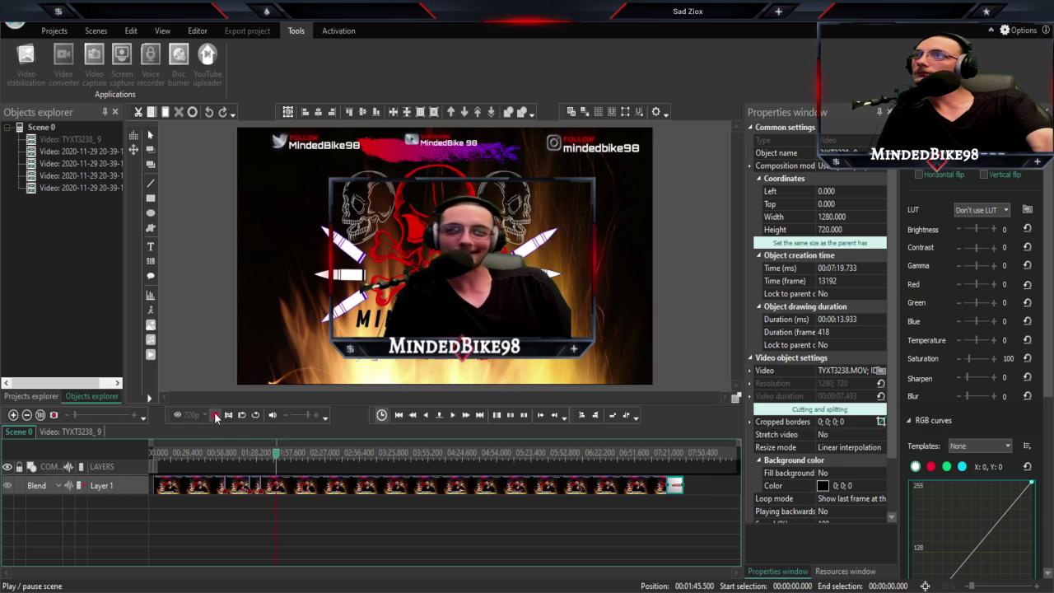
click(216, 418)
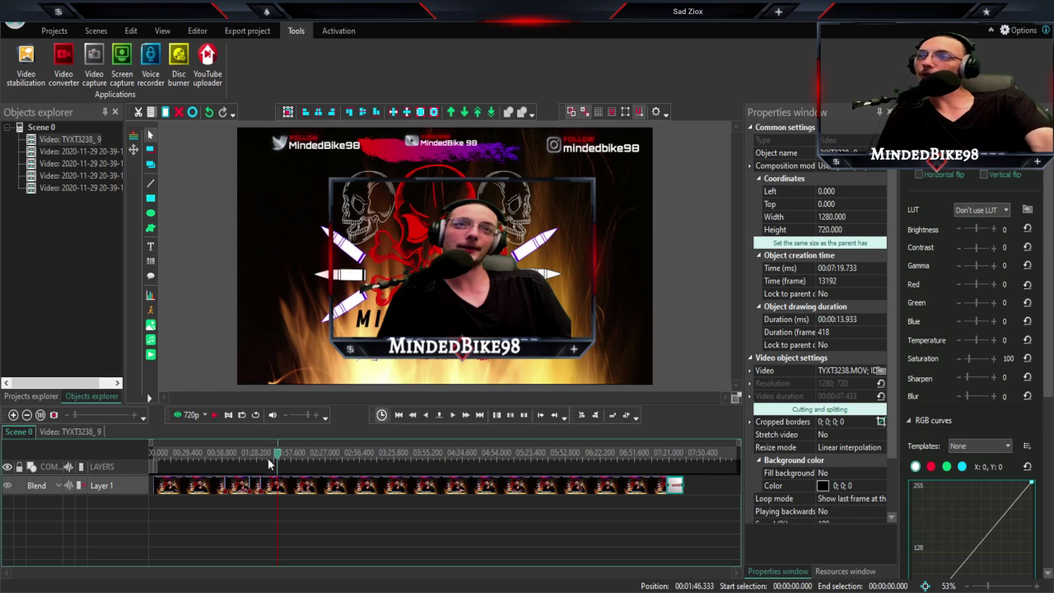
drag(277, 460, 262, 458)
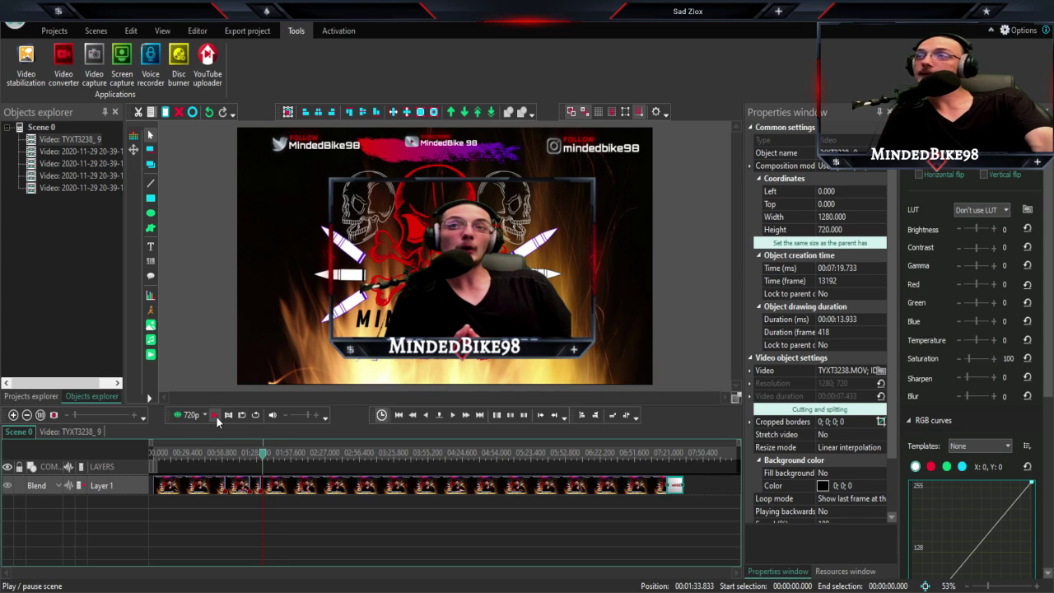
click(216, 416)
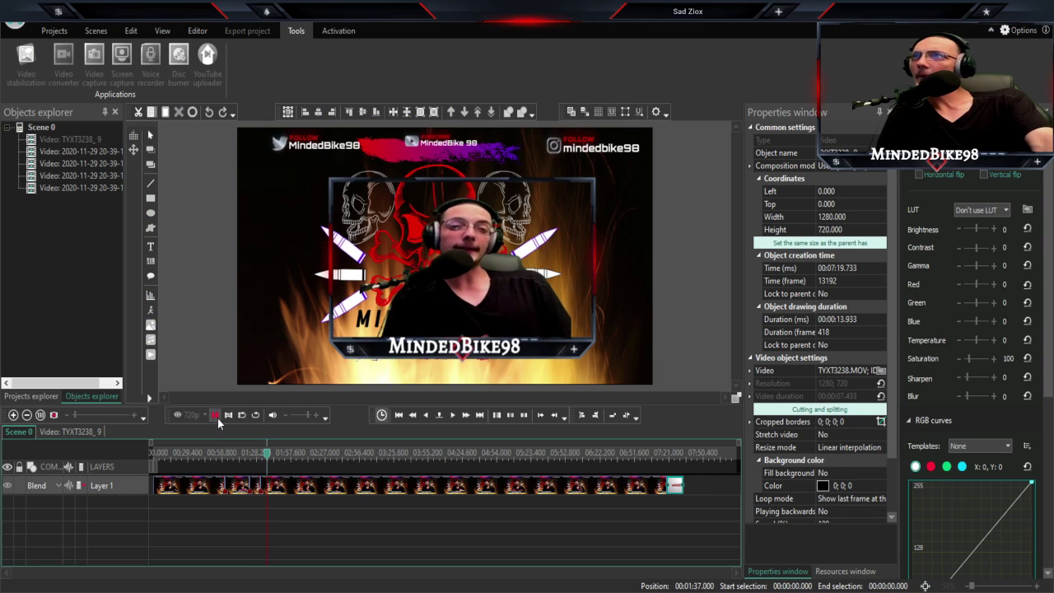
click(216, 416)
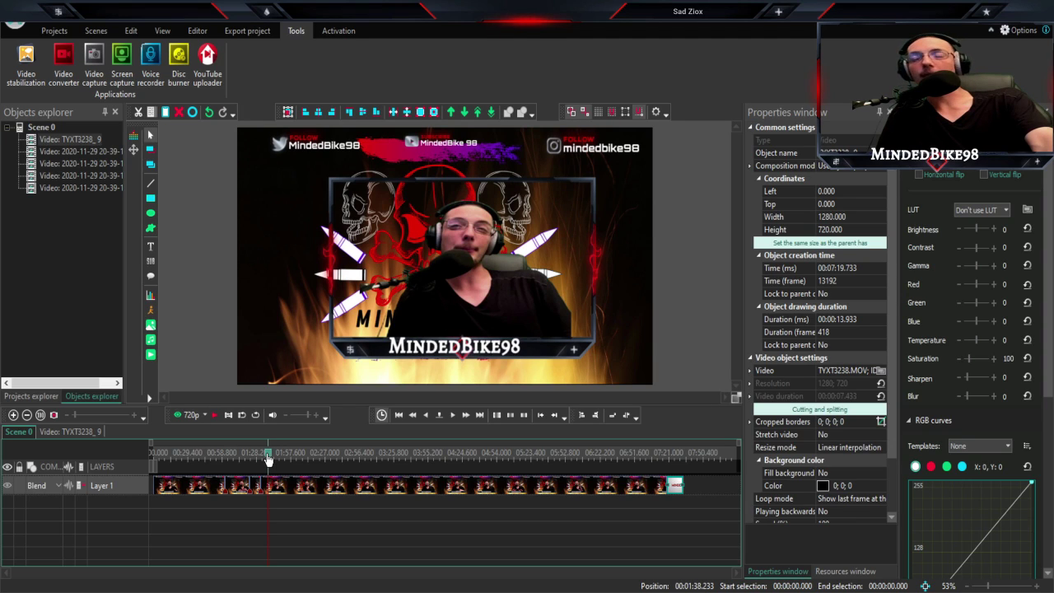
- Replay the last join from 00:01:30.133 and split the long recording clip on Layer 1 at 00:01:35.433
click(267, 455)
click(258, 456)
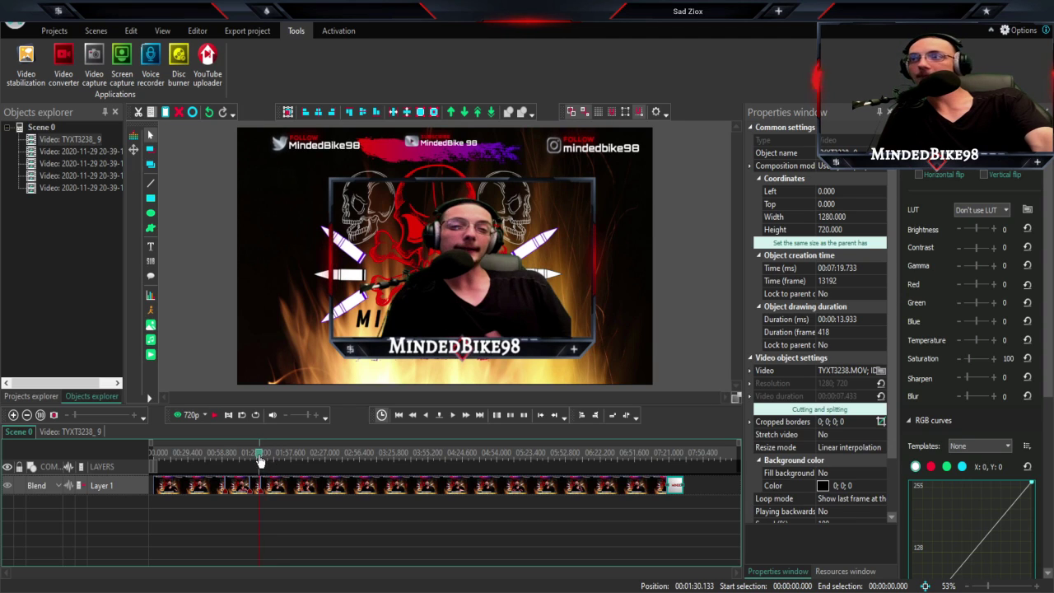
click(214, 418)
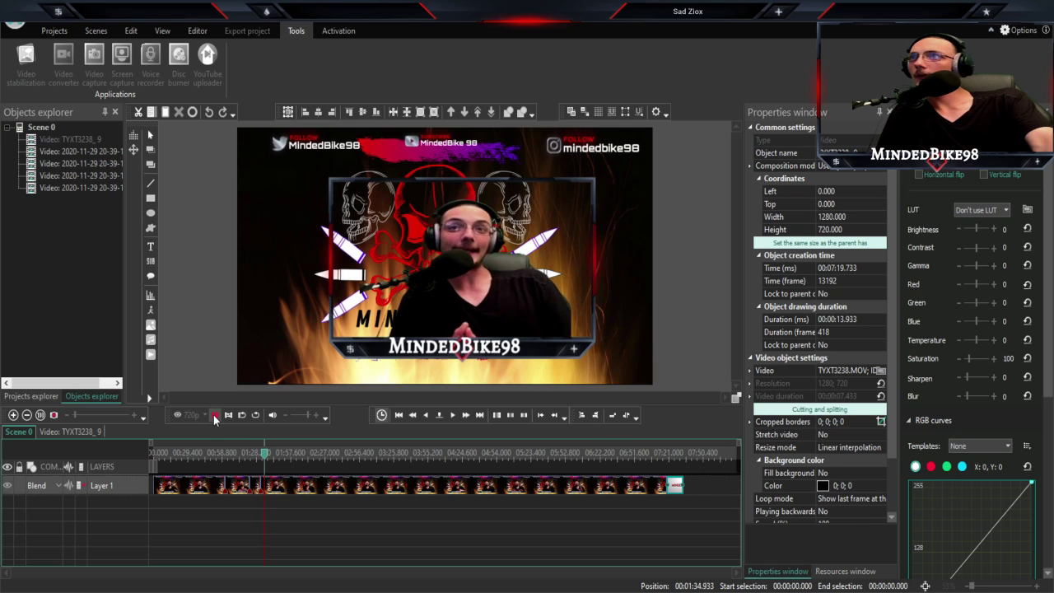
click(272, 488)
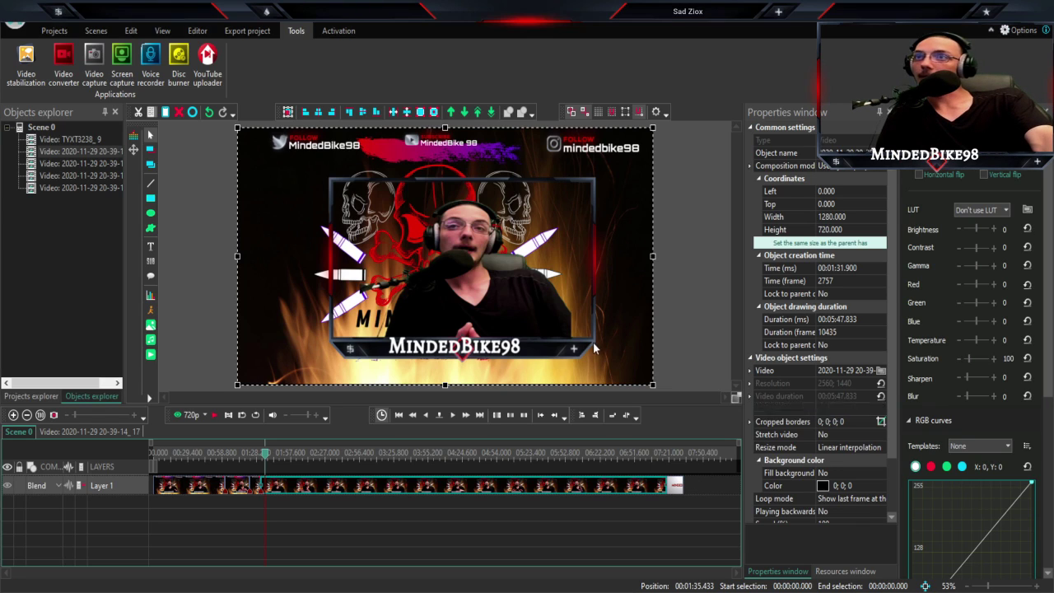
click(290, 450)
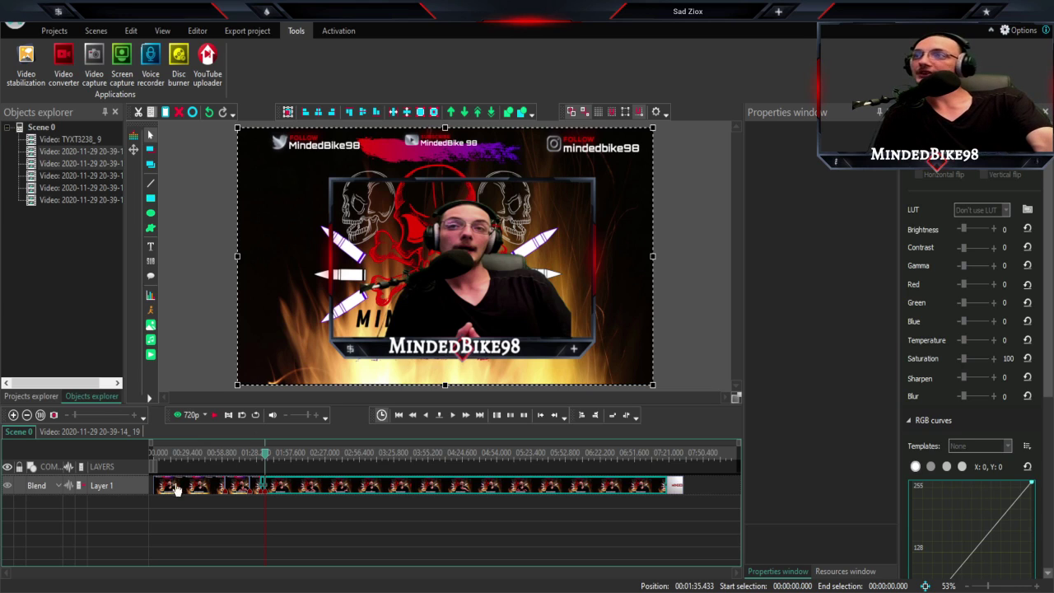
- Play the long recording clip from 00:01:35.433 and replay the stretch from 00:01:53 to 00:02:24 to find where the unwanted section ends
click(217, 415)
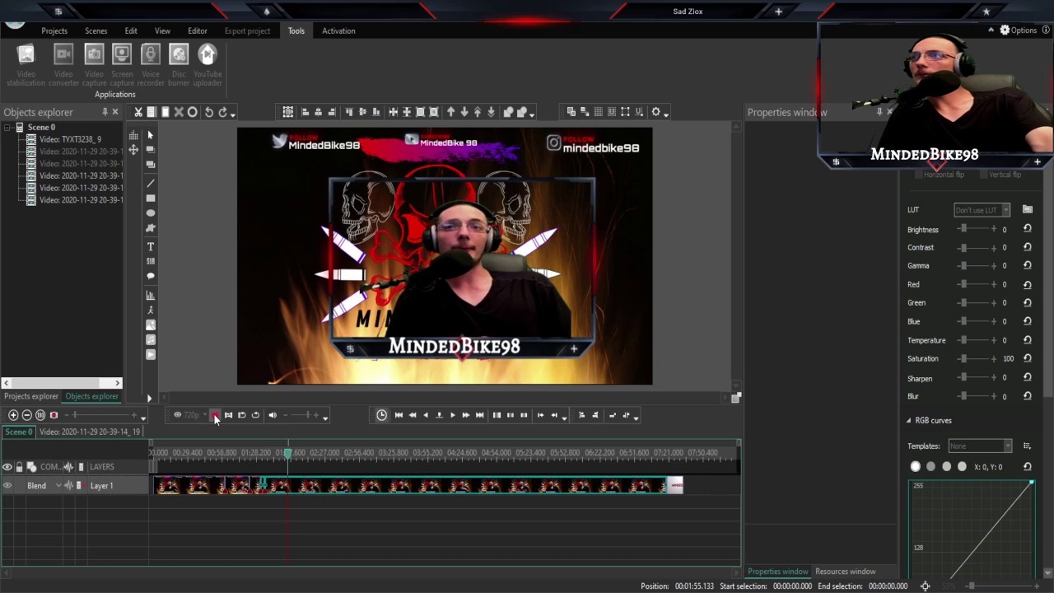
click(214, 415)
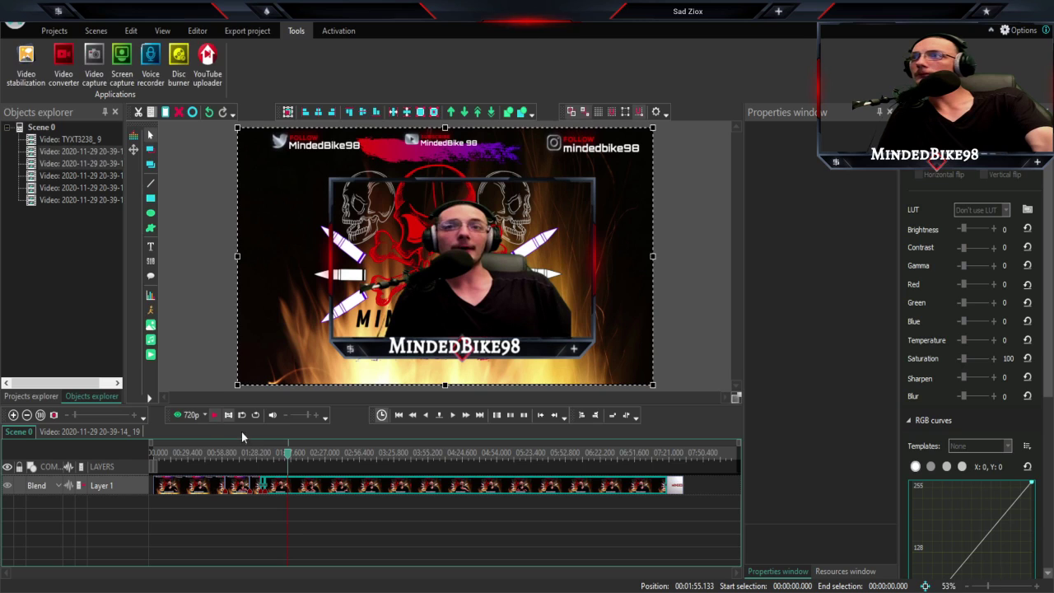
click(286, 458)
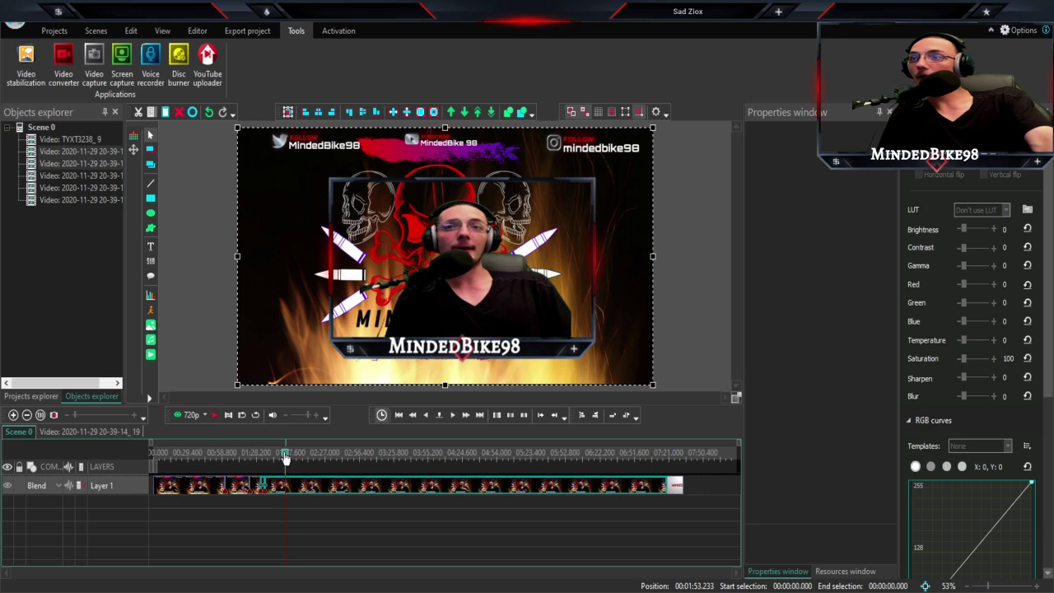
drag(284, 458, 285, 459)
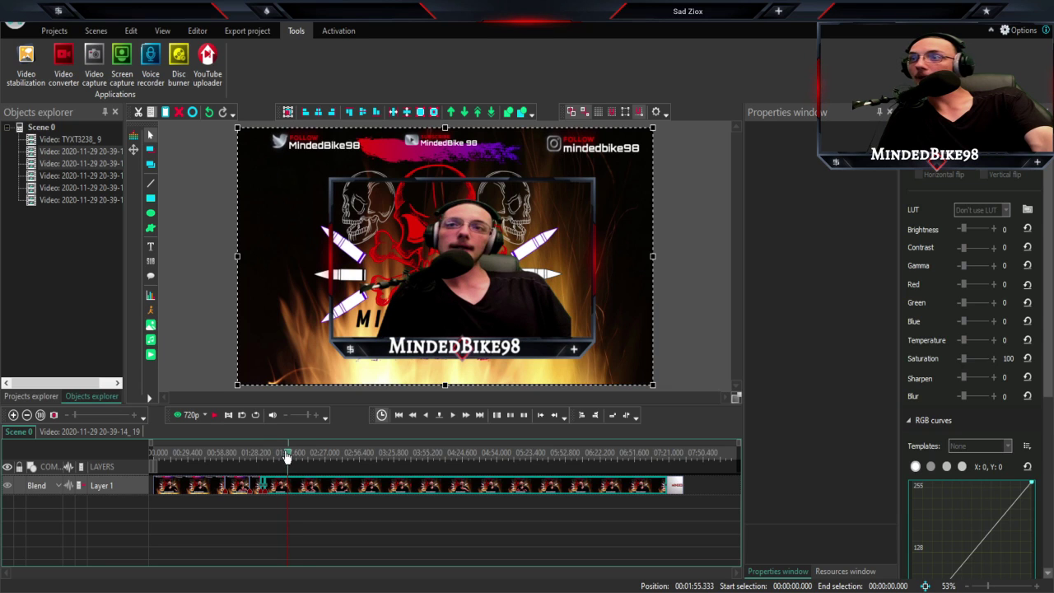
click(214, 416)
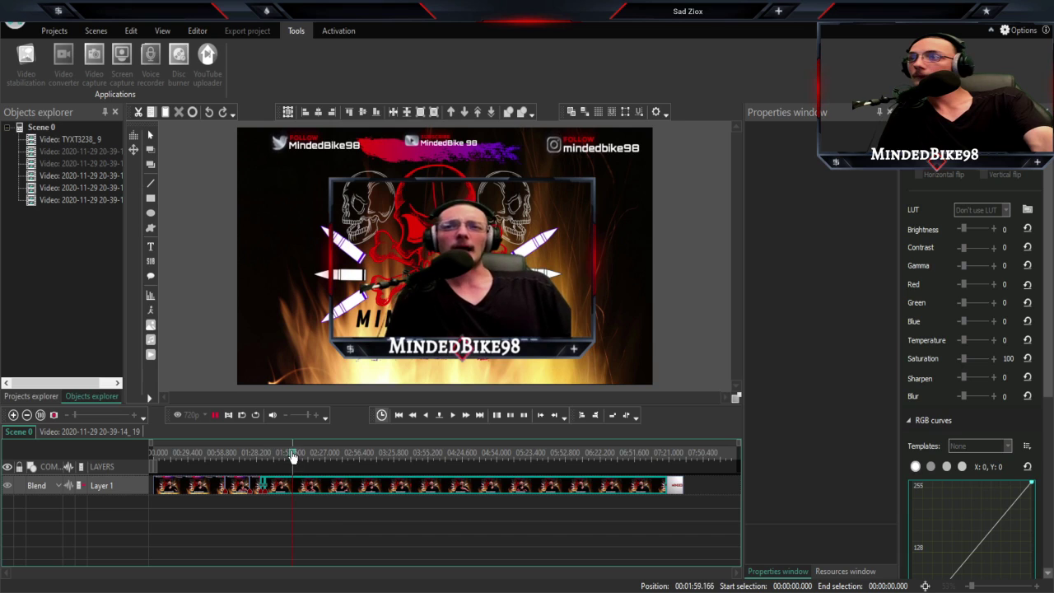
click(214, 418)
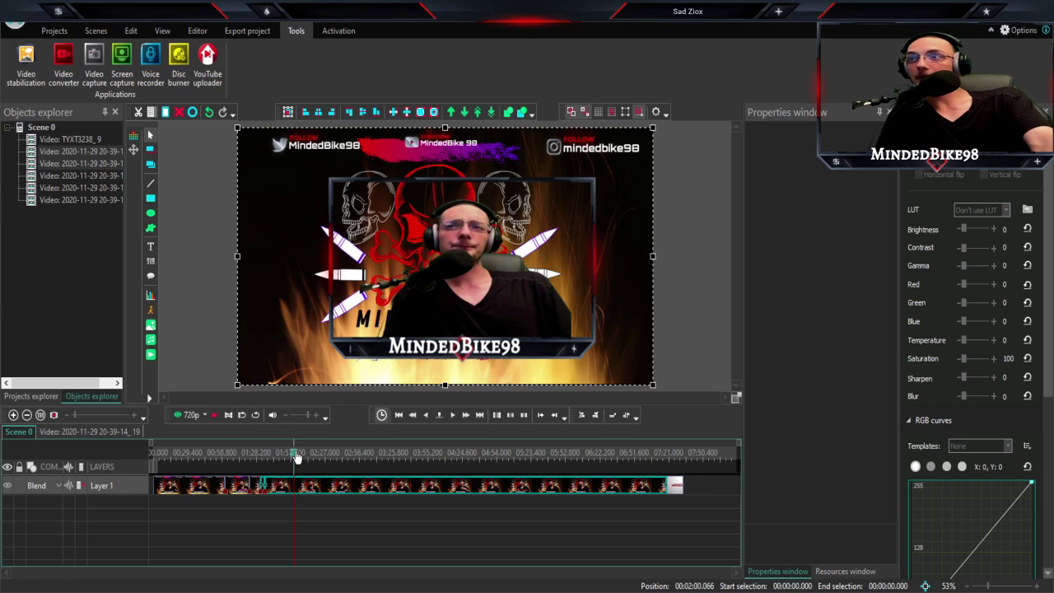
click(289, 454)
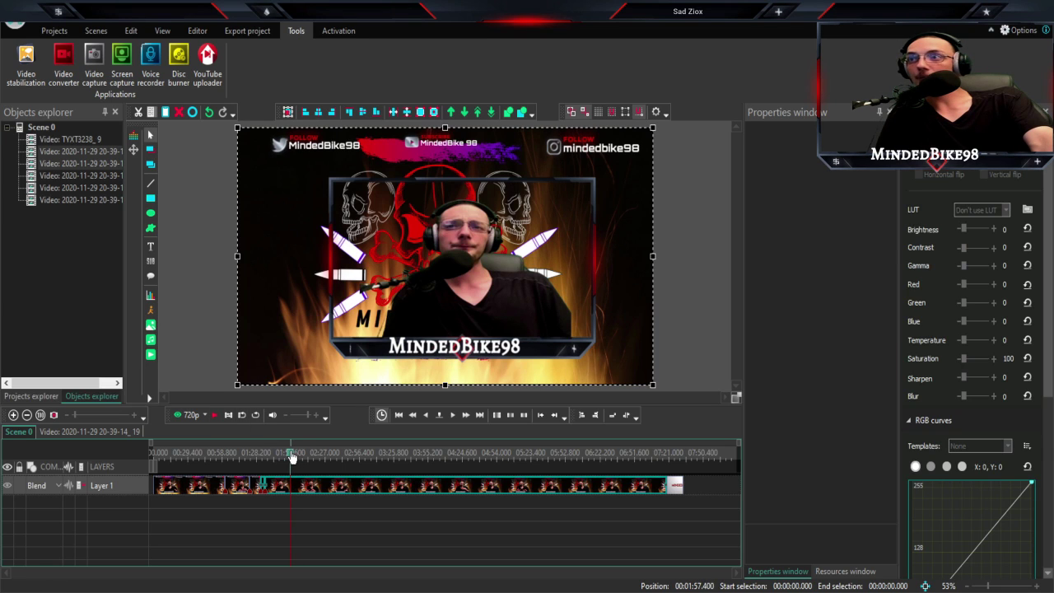
click(216, 416)
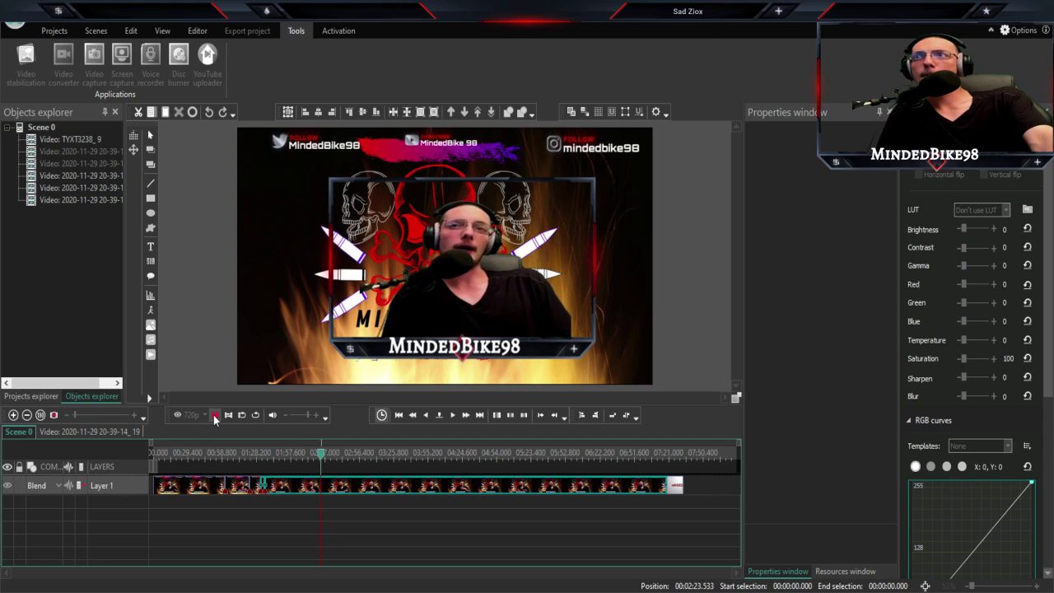
click(215, 415)
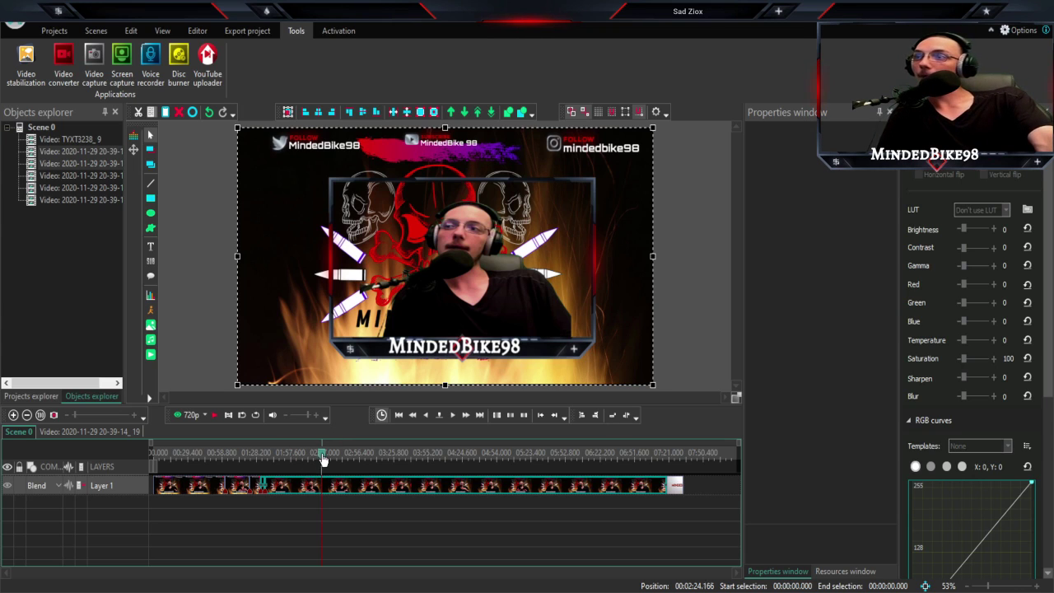
drag(322, 458, 288, 465)
click(214, 414)
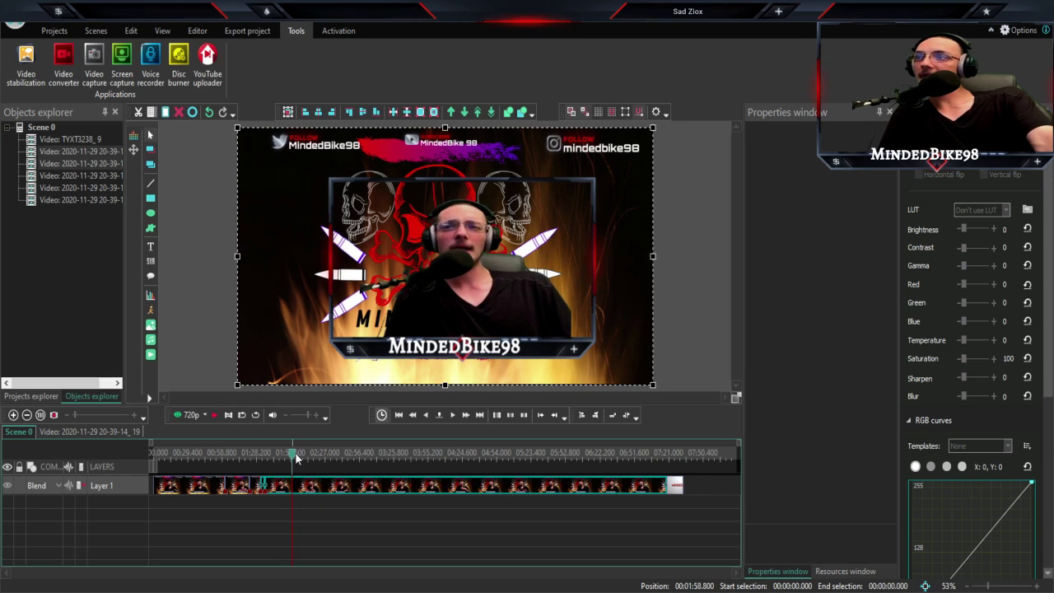
- Select the long recording clip on Layer 1, replay around 00:01:55 to find the cut point, and split the clip at 00:01:55.200
click(217, 490)
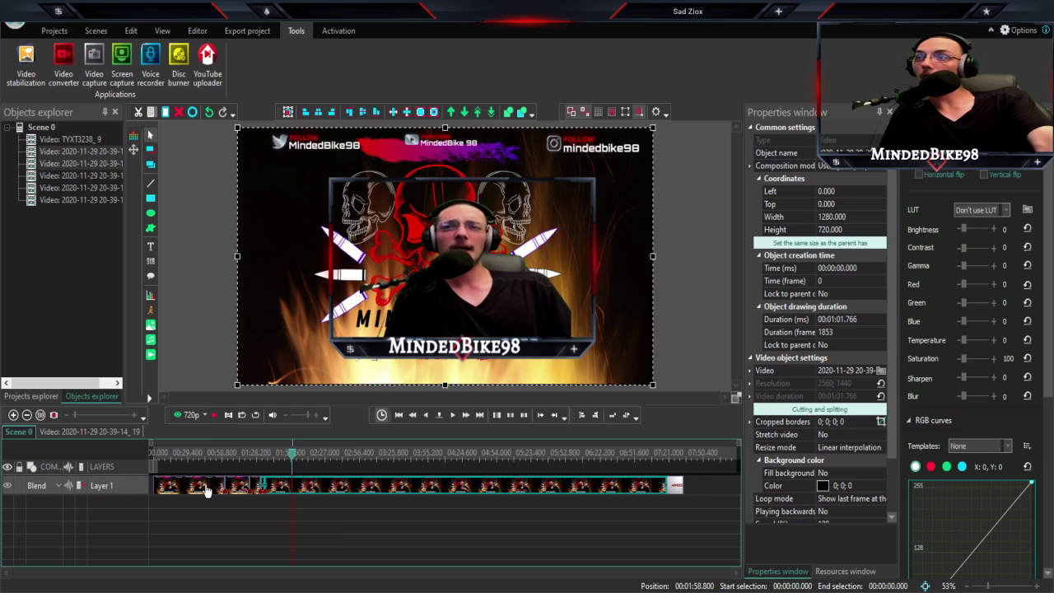
click(288, 459)
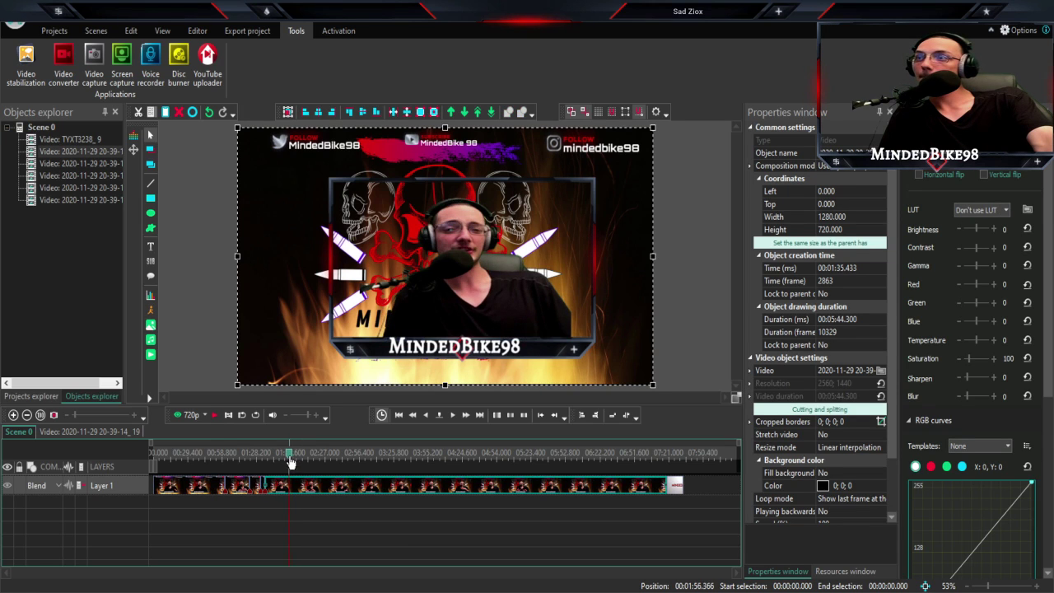
click(215, 417)
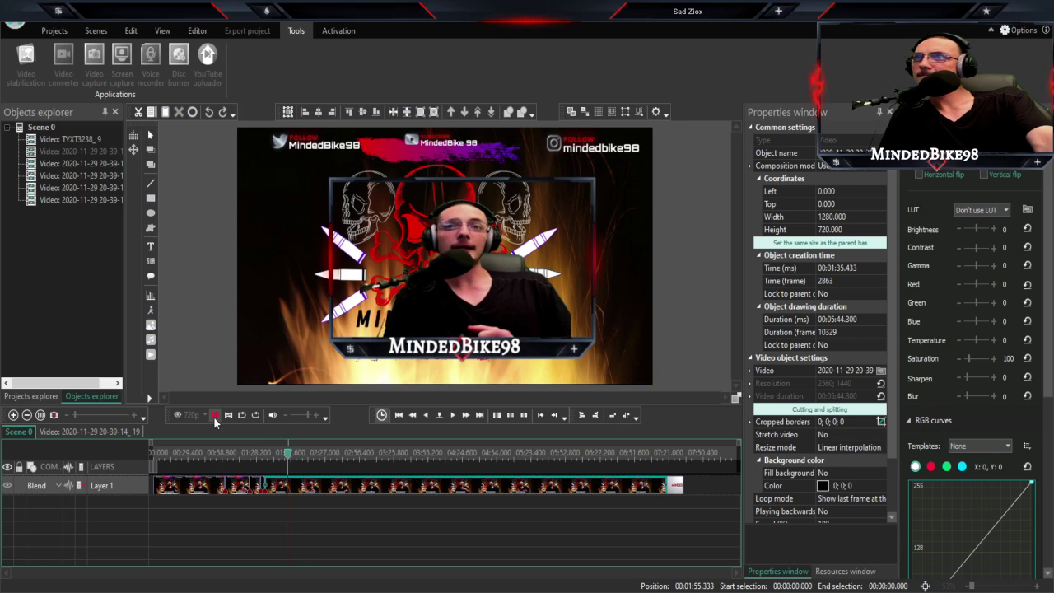
click(214, 417)
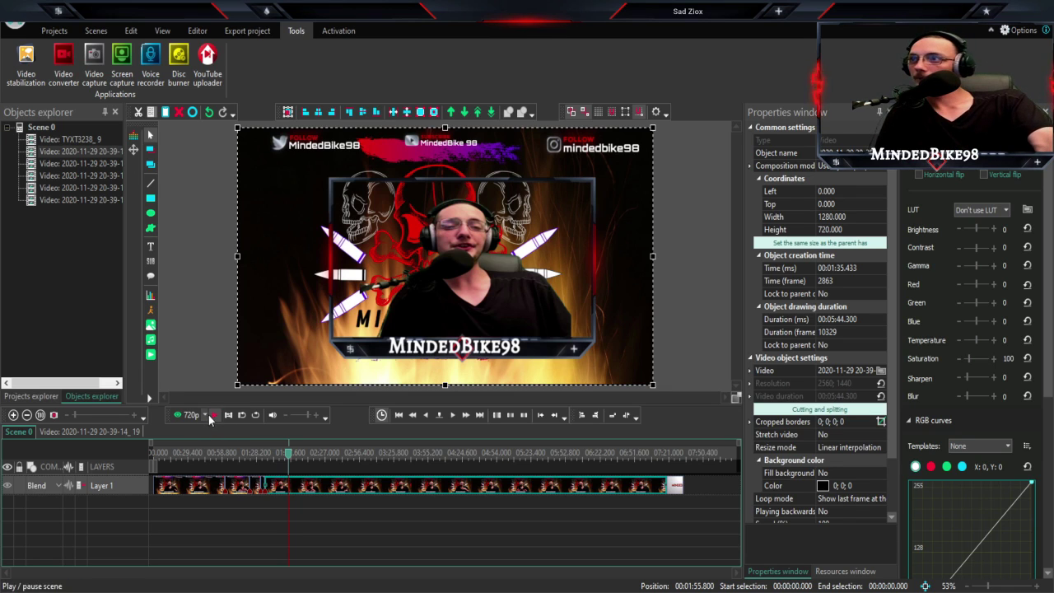
click(214, 414)
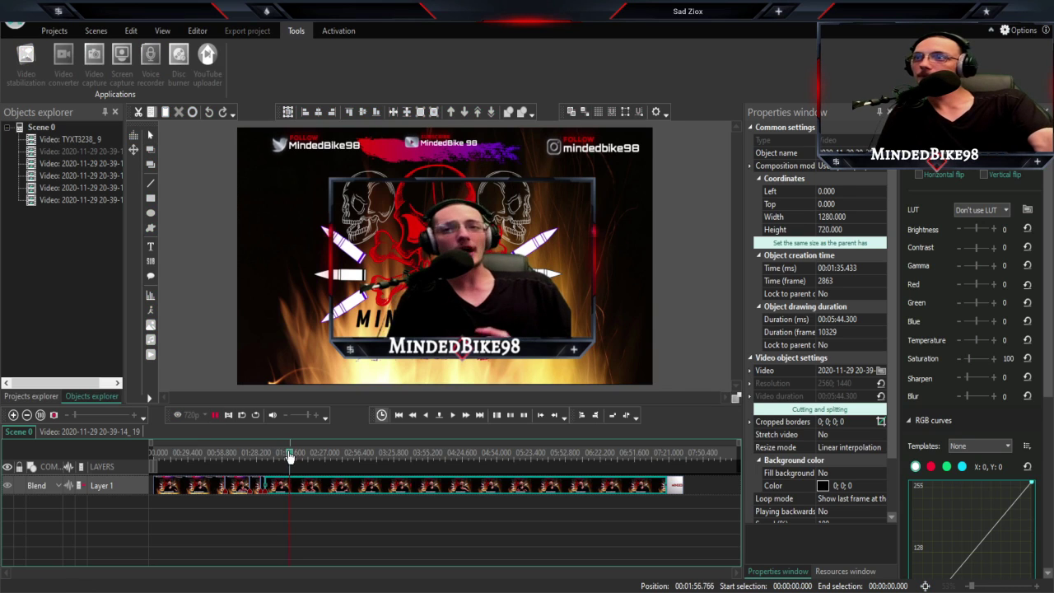
drag(290, 459, 287, 459)
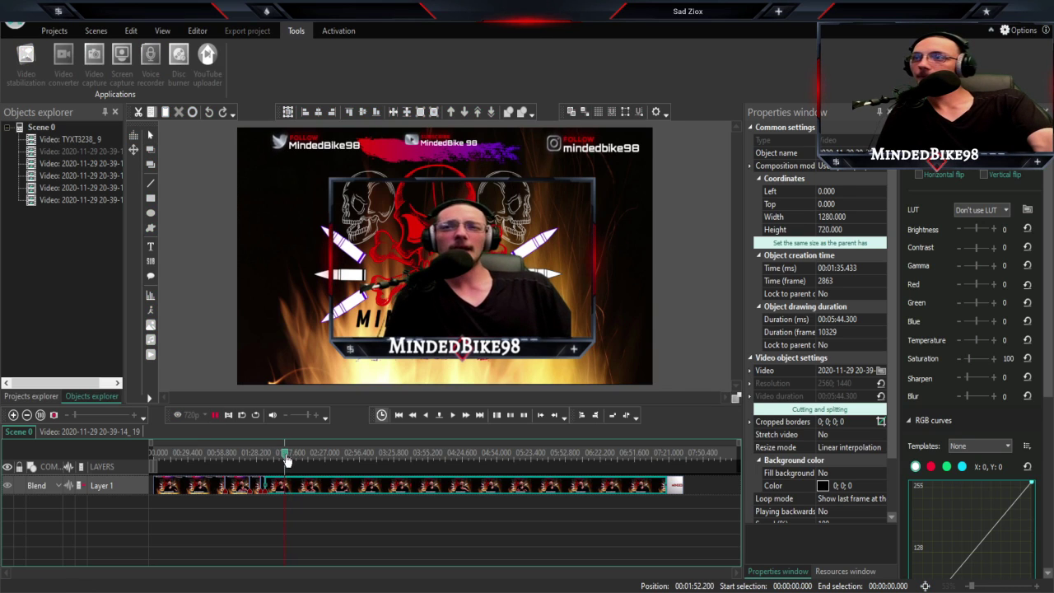
click(215, 417)
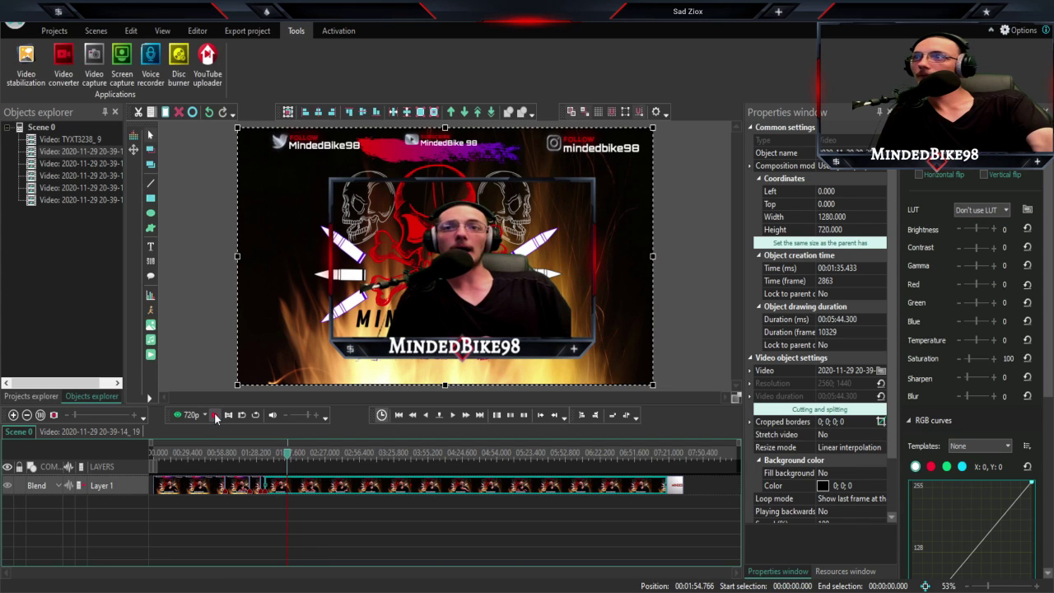
click(215, 417)
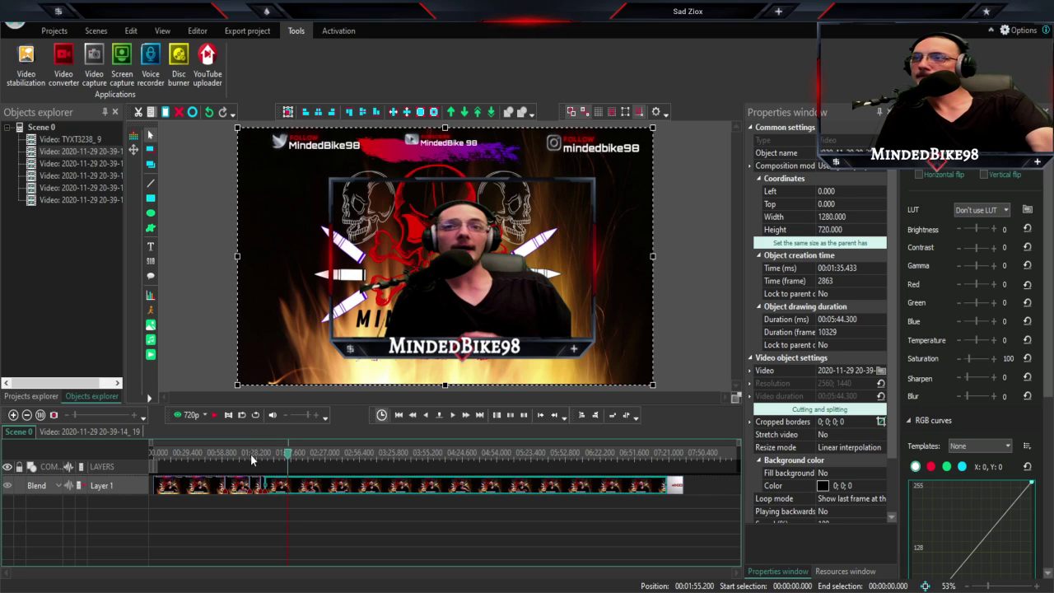
key(ctrl+k)
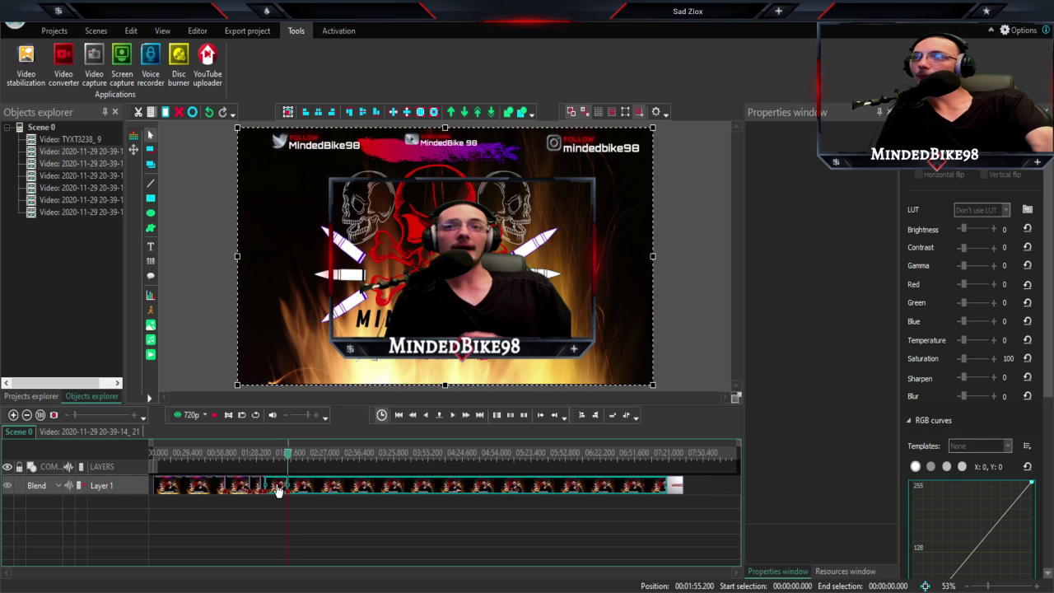
- Delete the unwanted recording piece between 00:01:35.433 and 00:01:55.200
click(98, 163)
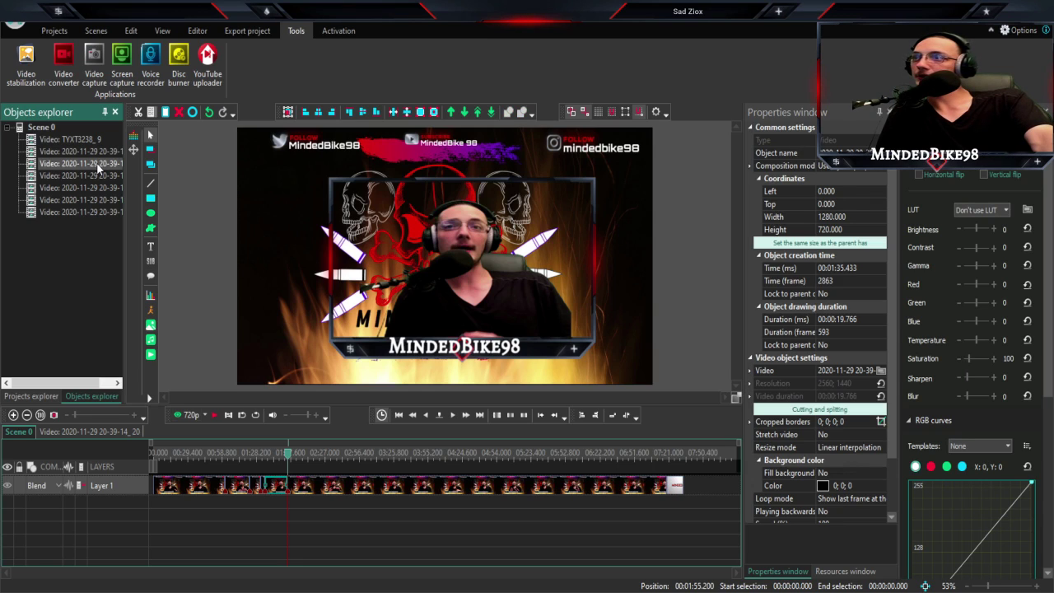
right_click(97, 164)
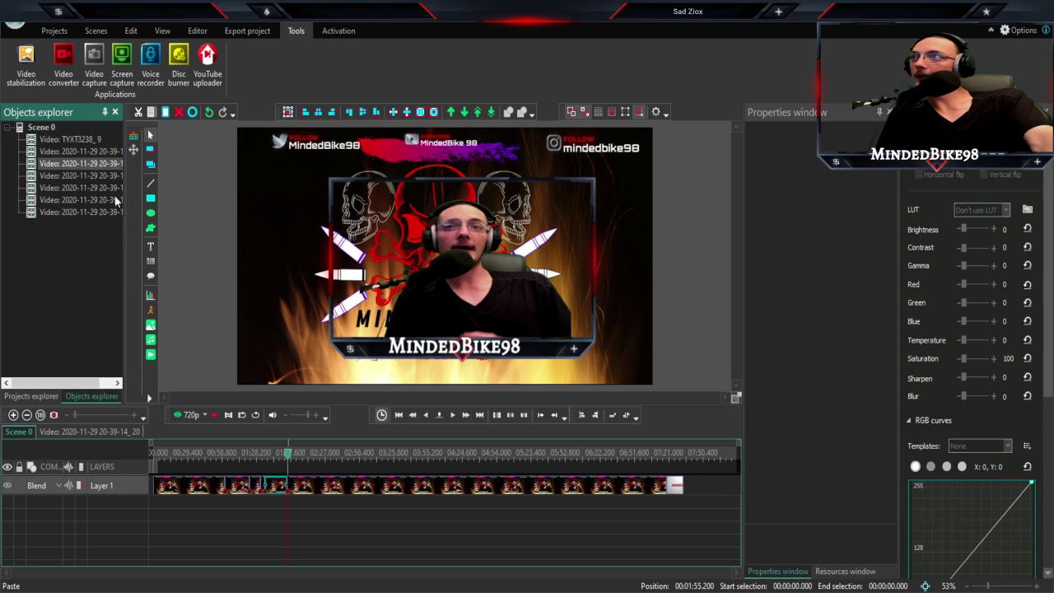
click(126, 216)
- Move the long recording clip back to 00:01:35.433 and the closing TYXT3238_9 clip back to 00:06:59.966 to close the gaps
drag(331, 491, 308, 492)
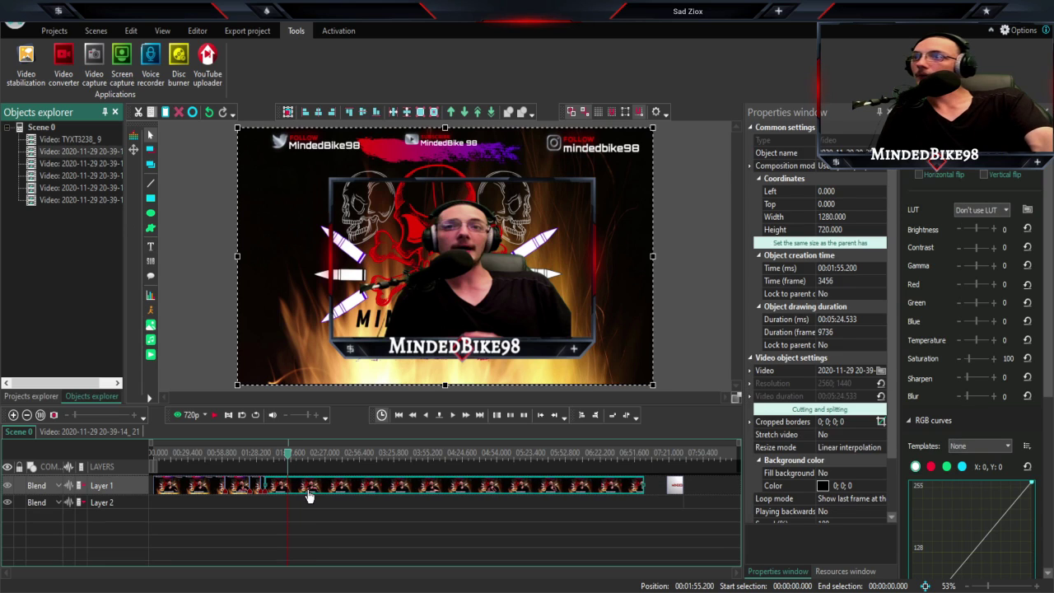
click(673, 486)
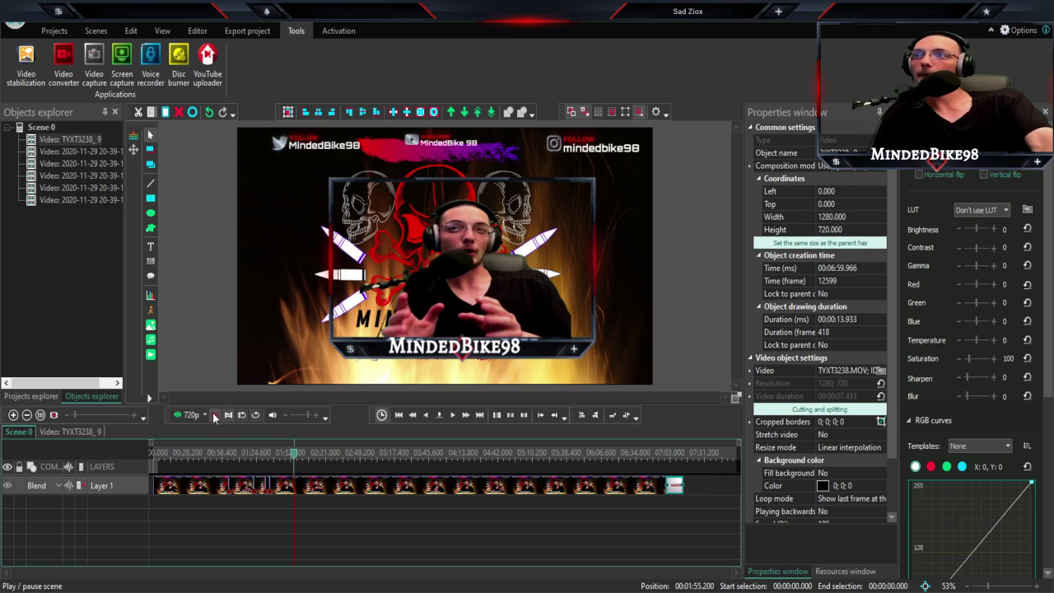
- Move the playhead back to 00:01:28.700, ahead of the latest joins
drag(297, 459, 261, 458)
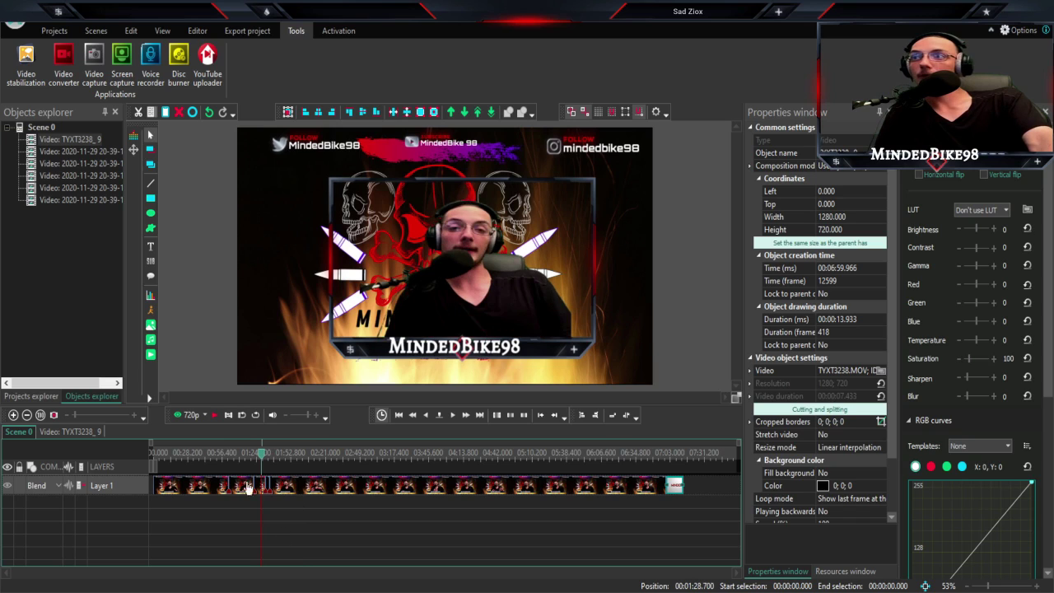